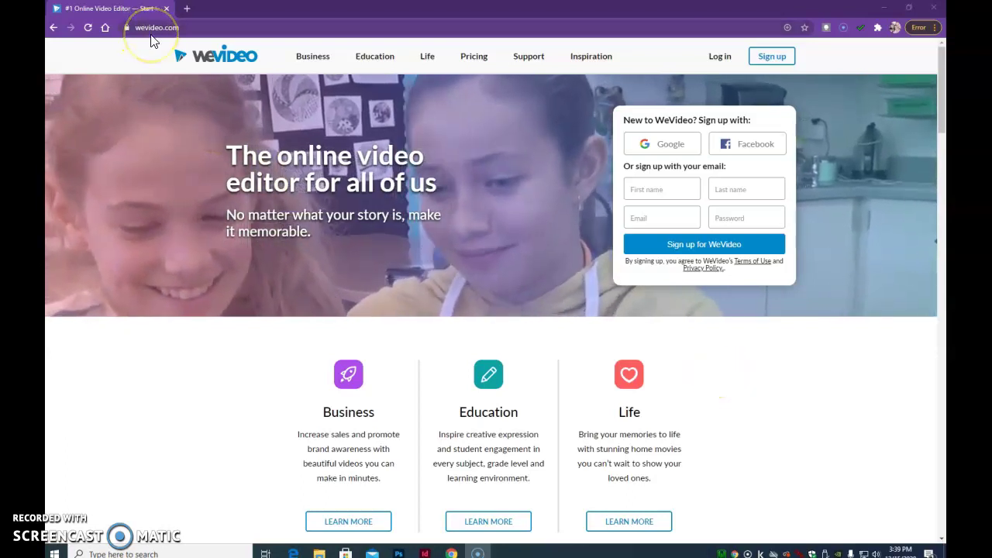
Step: Sign up to WeVideo with Google and choose the Google account to use
left_click(670, 149)
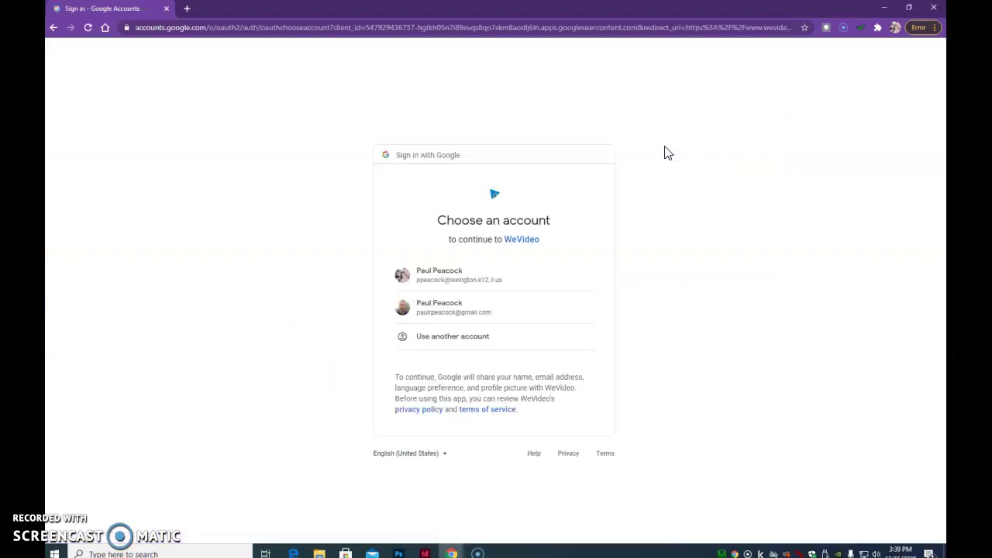
left_click(430, 279)
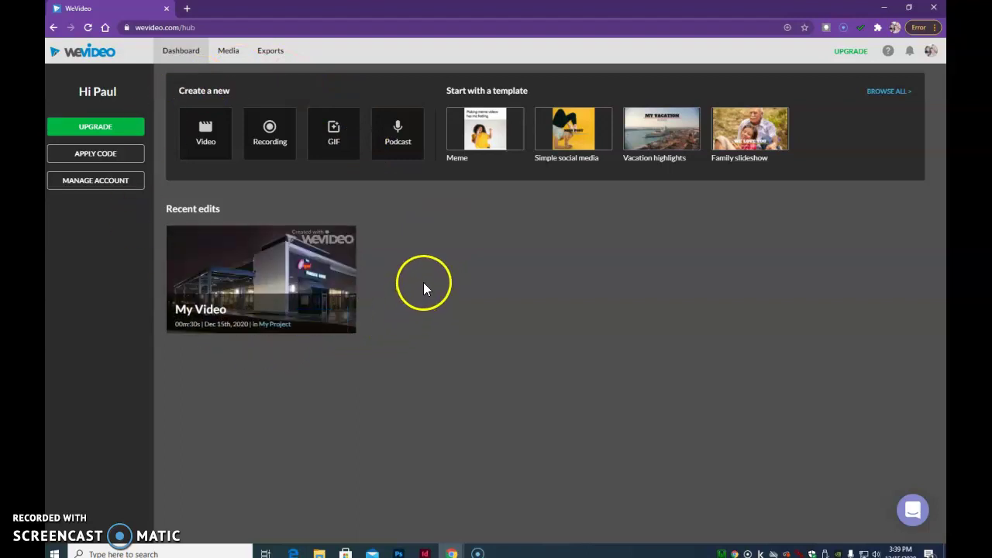
Step: Open the media library and start importing media from the computer
mouse_move(283, 249)
left_click(229, 54)
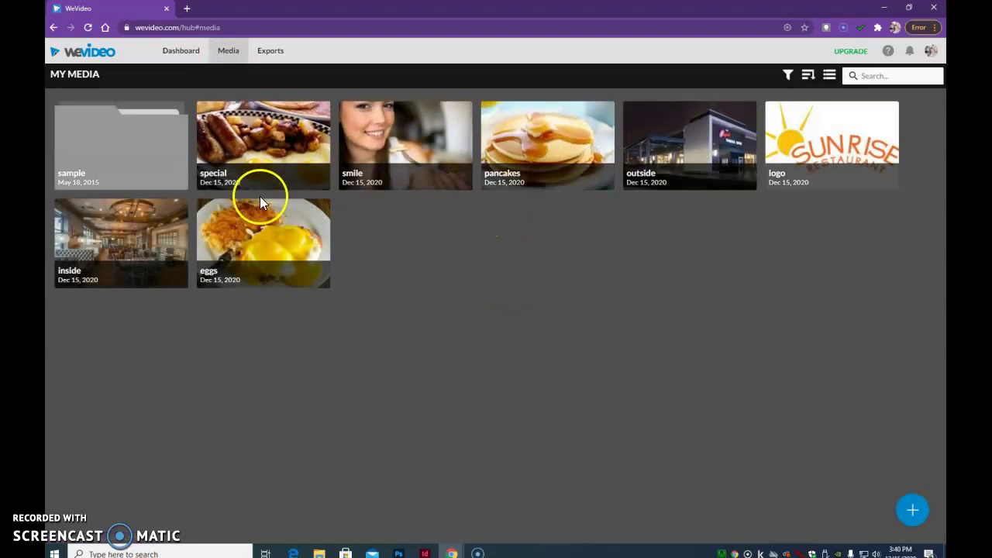
right_click(413, 269)
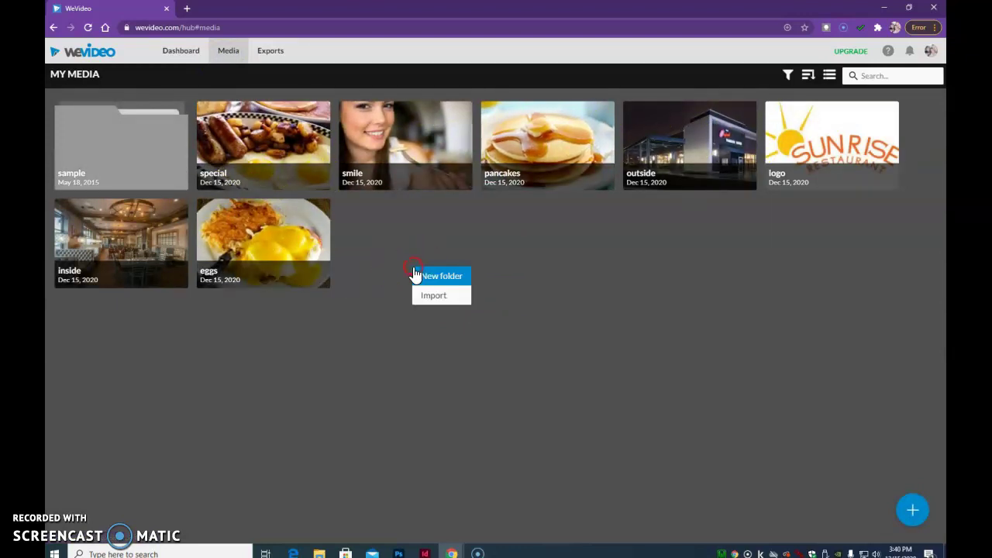
left_click(441, 297)
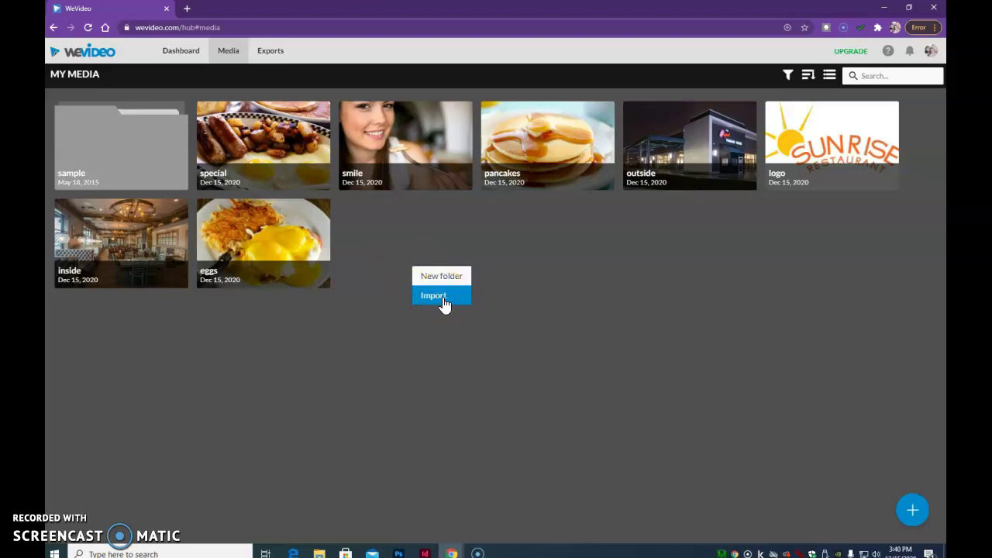
left_click(443, 300)
left_click(494, 305)
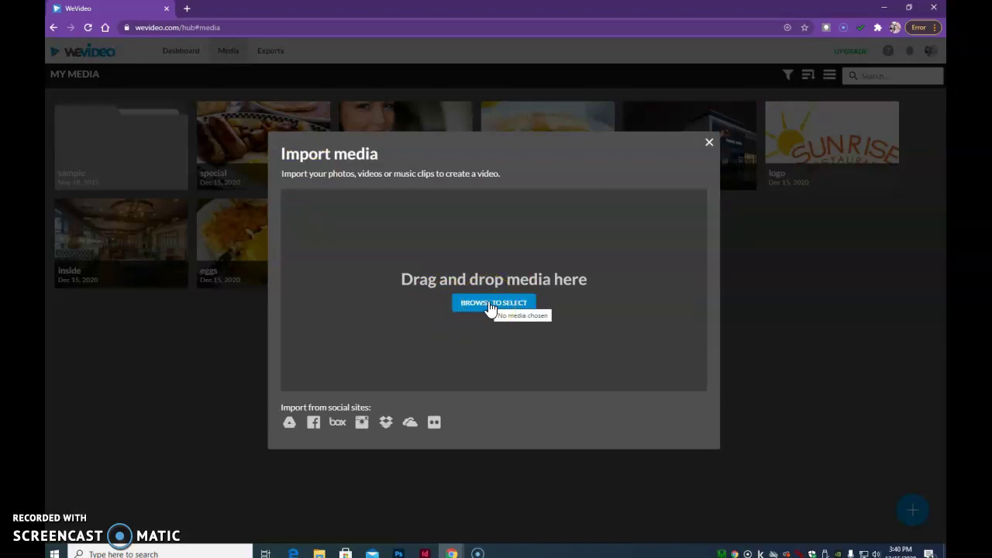
left_click(506, 304)
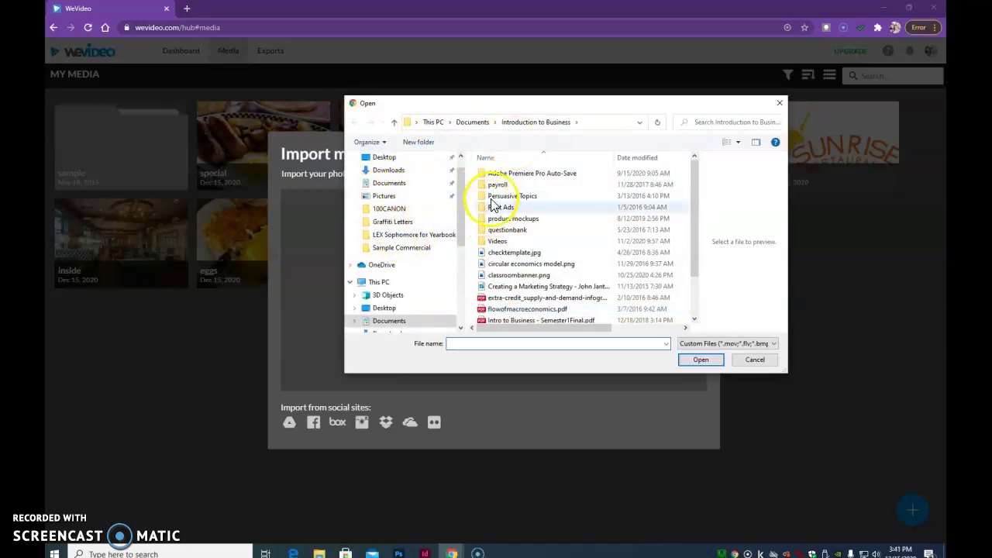
Step: Select the Sample Commercial photos, then cancel and close the Import media dialog
left_click(401, 251)
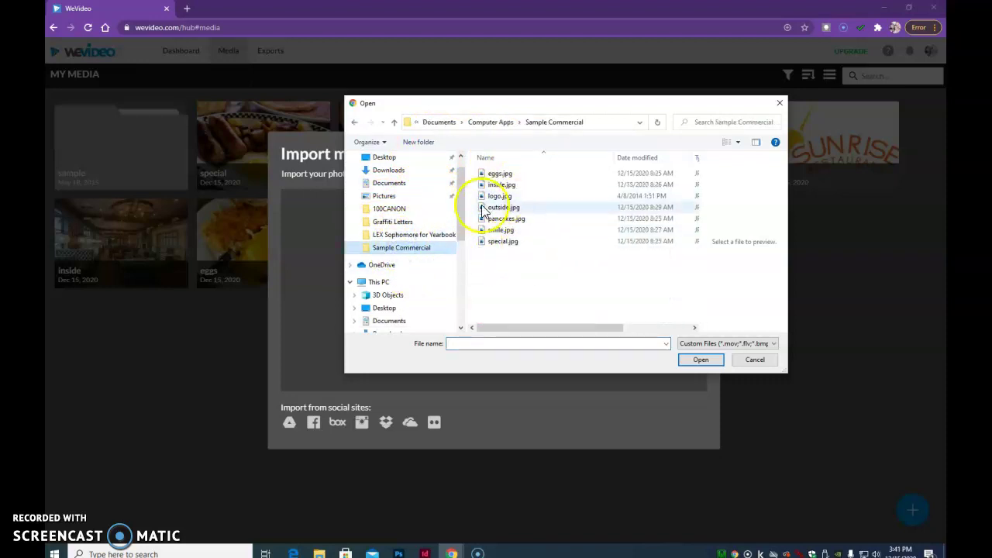
left_click_drag(508, 255, 486, 175)
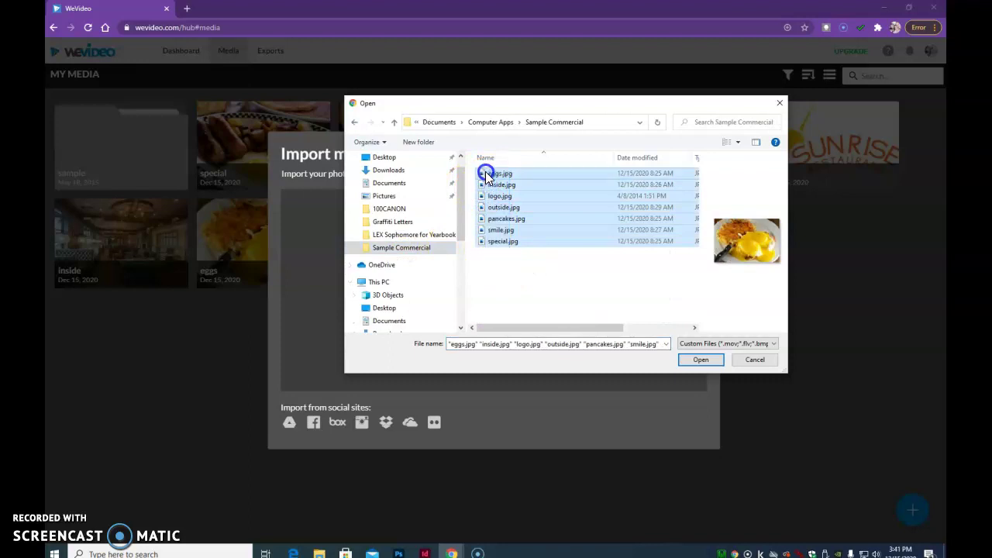
left_click(752, 362)
left_click(709, 143)
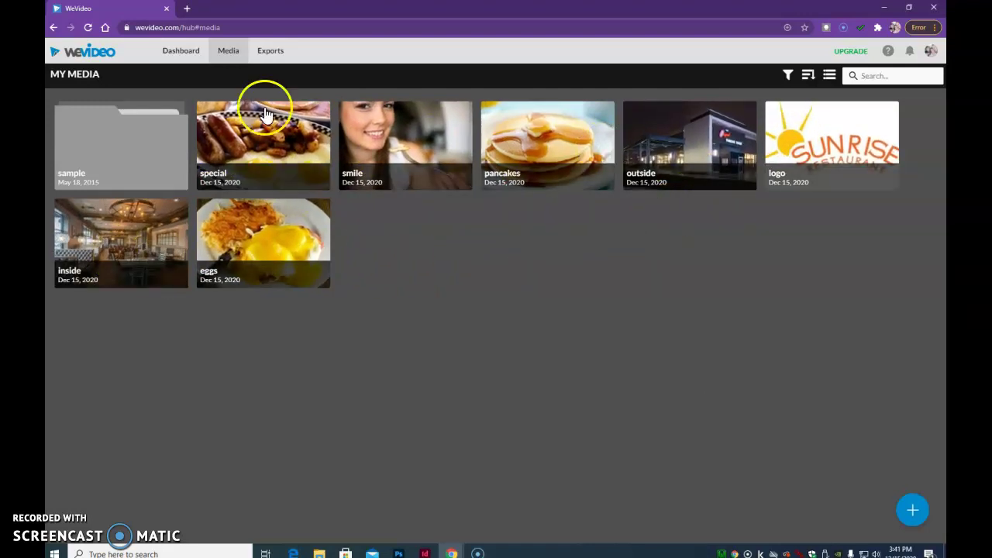
Step: From the Dashboard, create a new Horizontal 16:9 video project and start editing
left_click(179, 53)
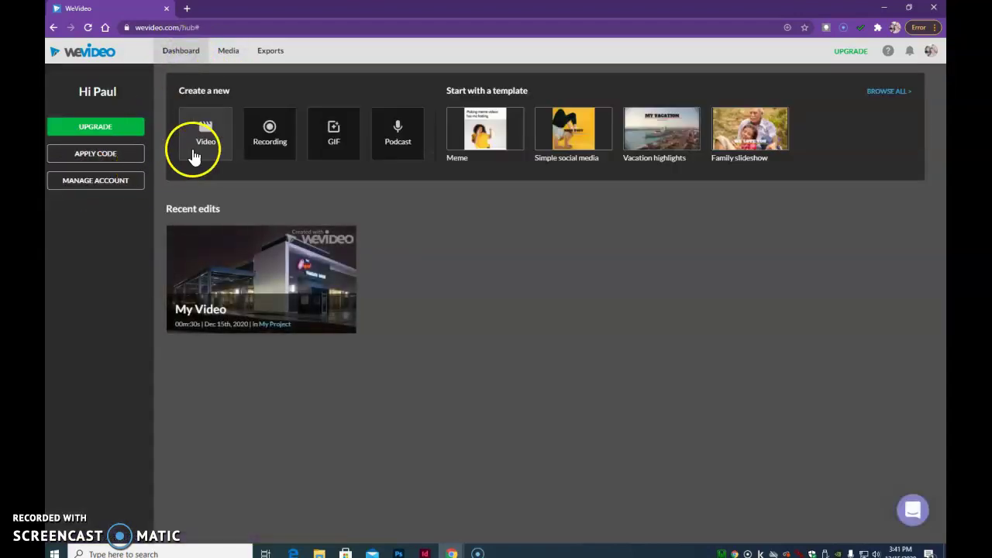
left_click(212, 149)
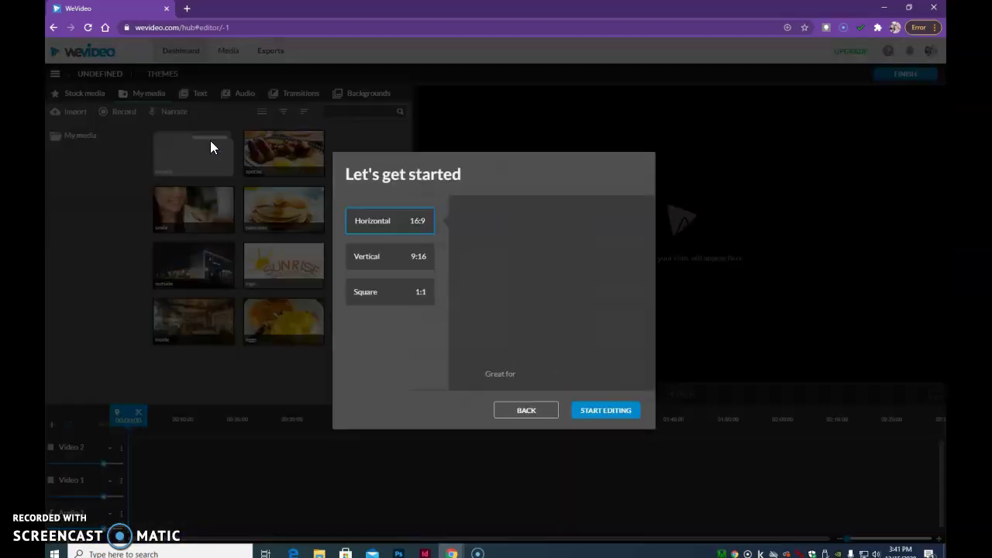
left_click(217, 176)
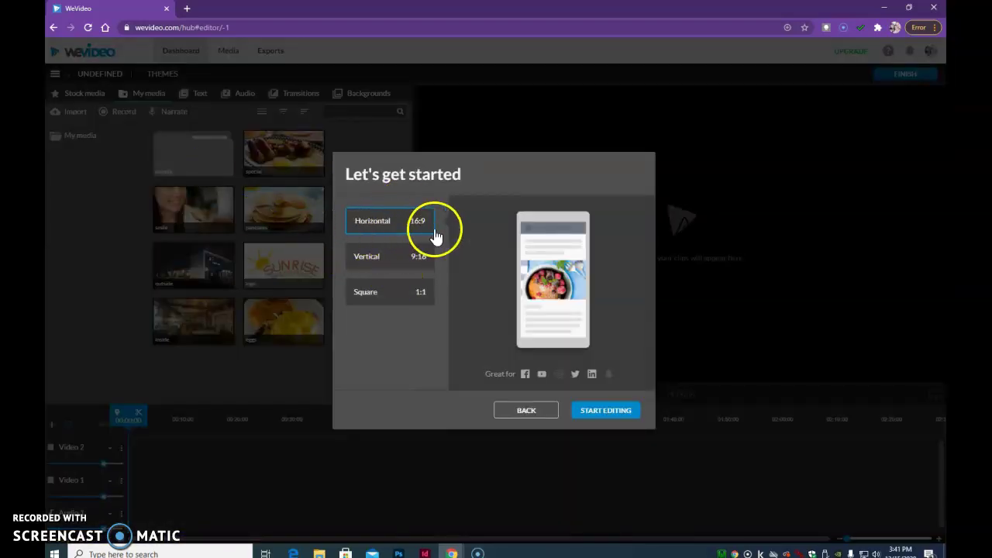
left_click(605, 414)
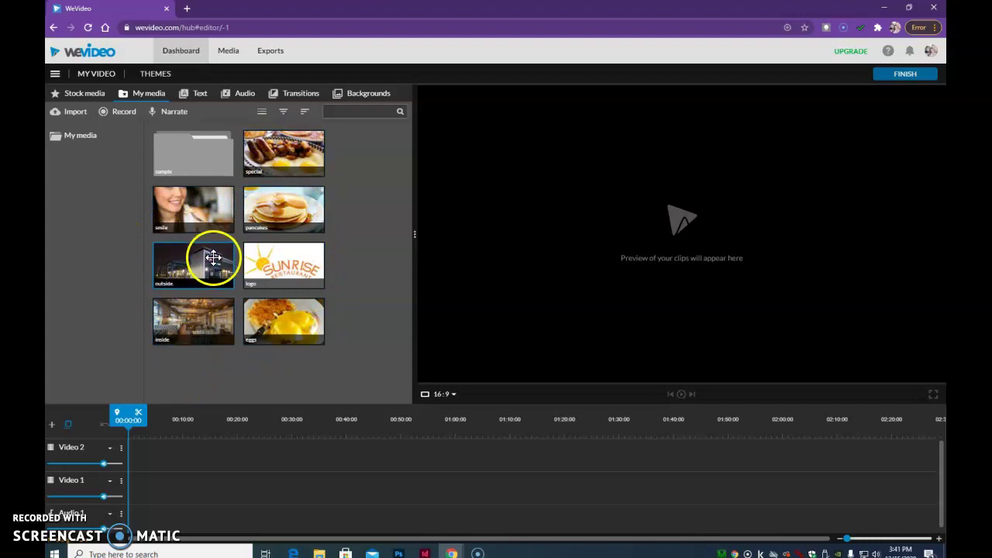
Step: Place outside, pancakes, inside, smile, special and logo on Video 1, then rewind to 0
left_click_drag(181, 280, 141, 494)
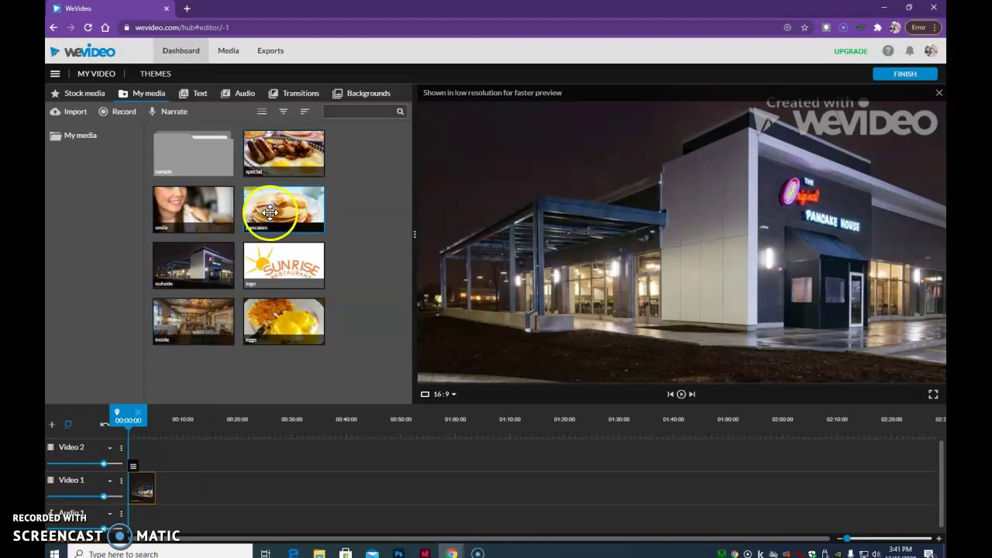
left_click_drag(280, 223, 169, 489)
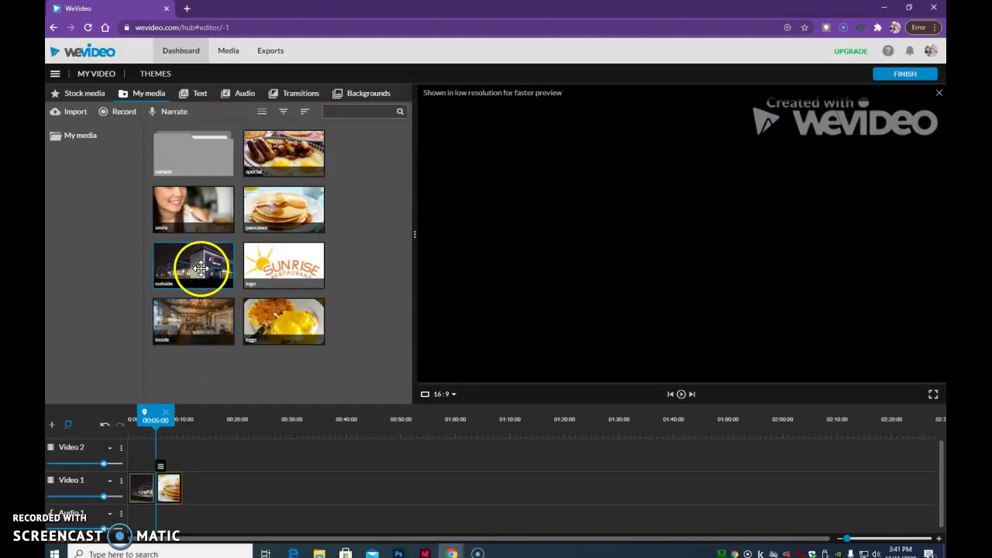
left_click_drag(194, 324, 197, 488)
left_click_drag(194, 210, 226, 502)
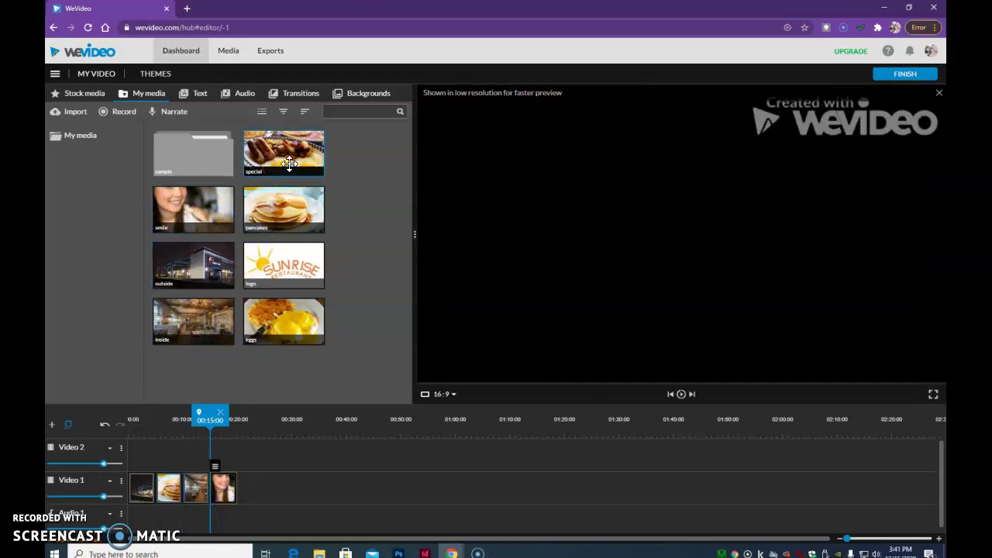
left_click_drag(289, 162, 256, 493)
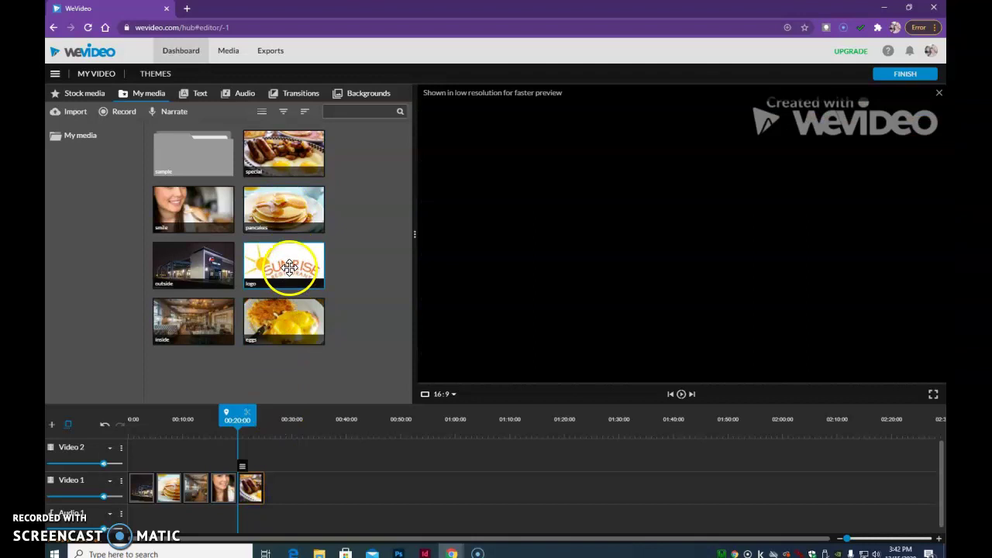
left_click_drag(289, 267, 277, 488)
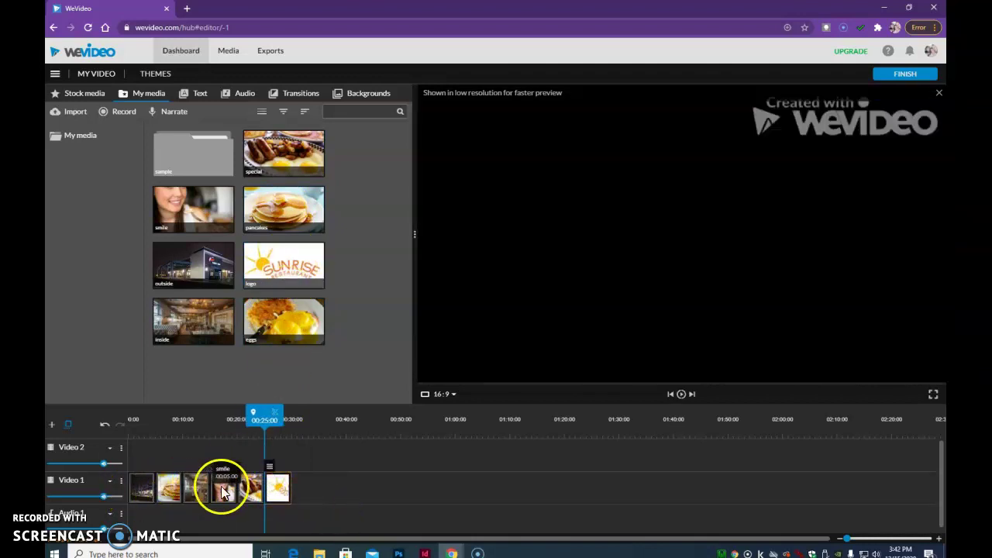
left_click_drag(264, 416, 128, 415)
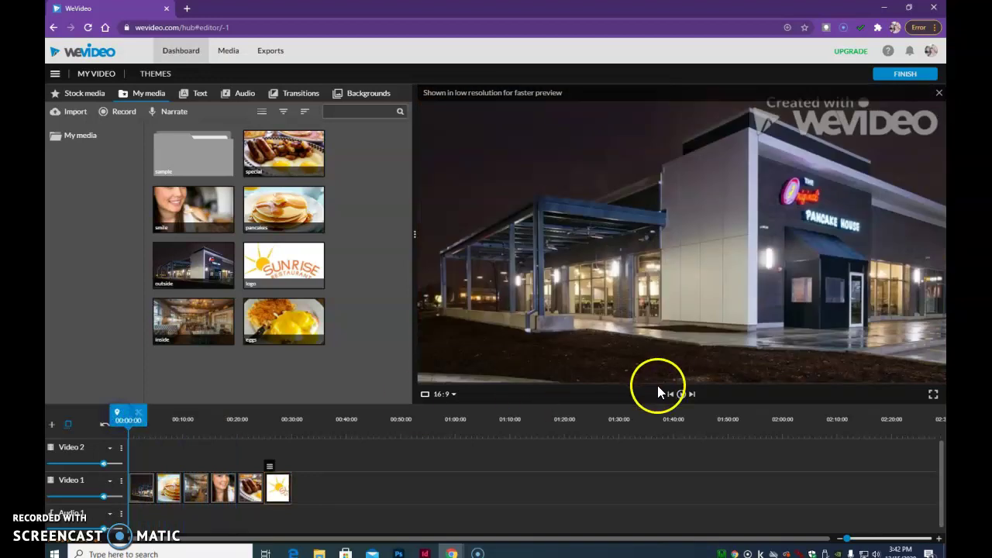
left_click(682, 395)
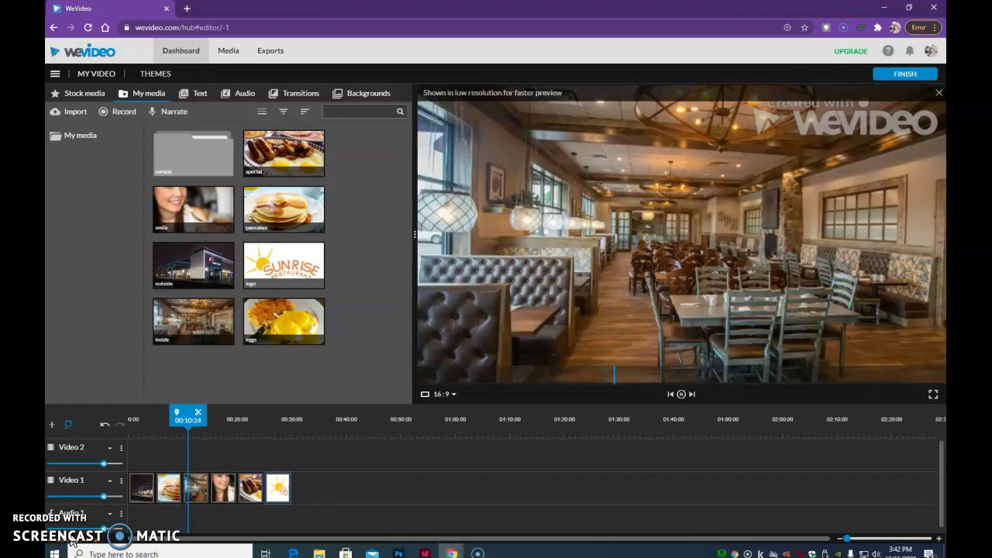
left_click(241, 444)
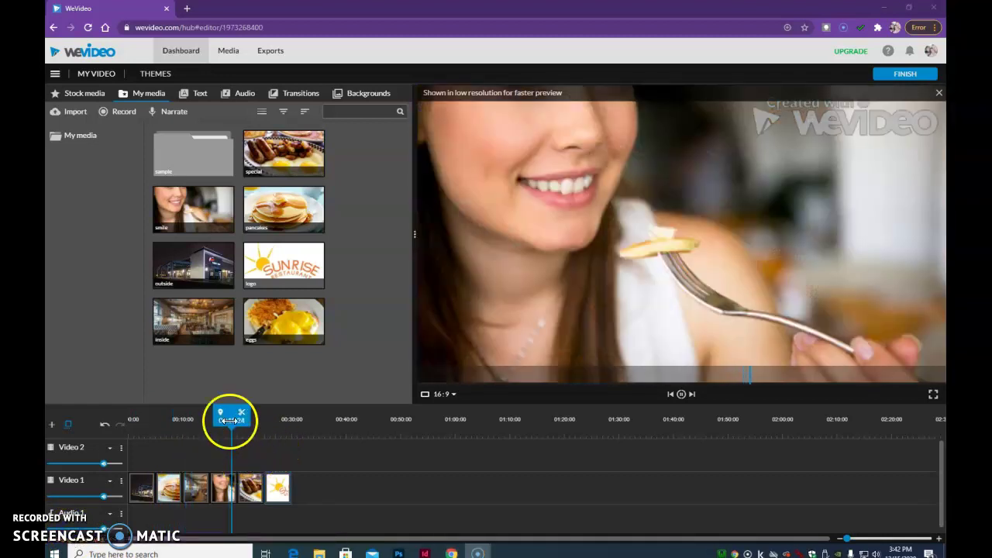
left_click_drag(232, 418, 223, 418)
left_click(288, 467)
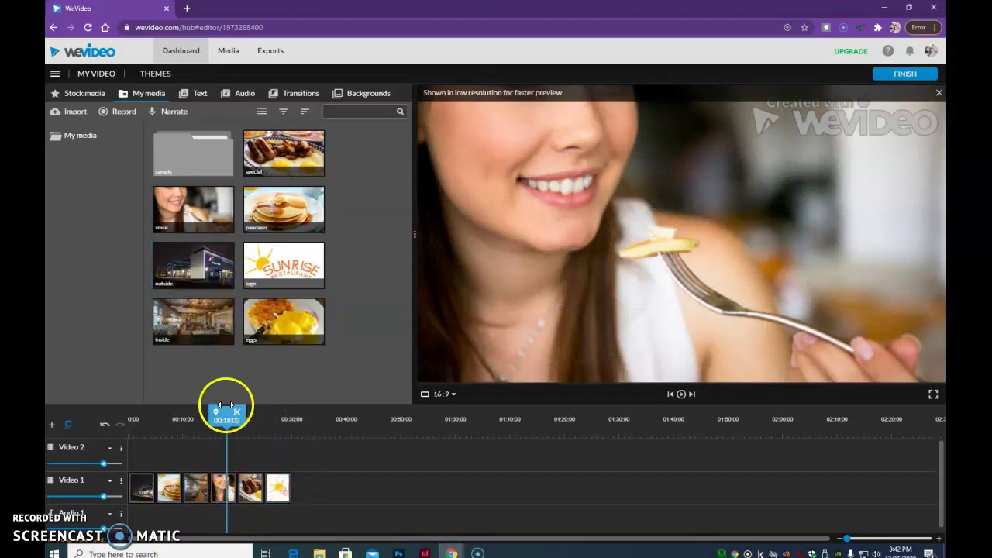
left_click_drag(230, 418, 142, 424)
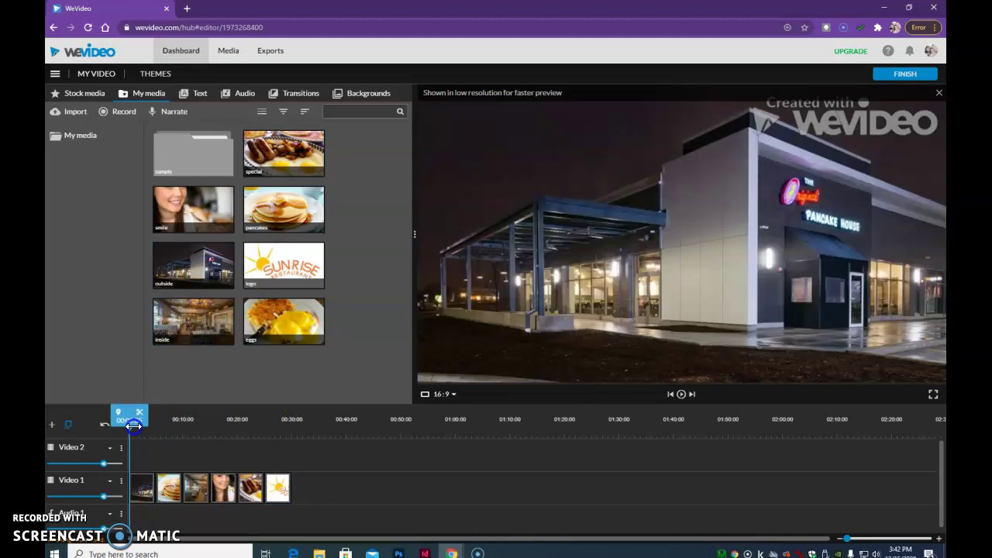
mouse_move(133, 426)
left_mouse_down()
mouse_move(283, 422)
mouse_move(128, 422)
left_mouse_up()
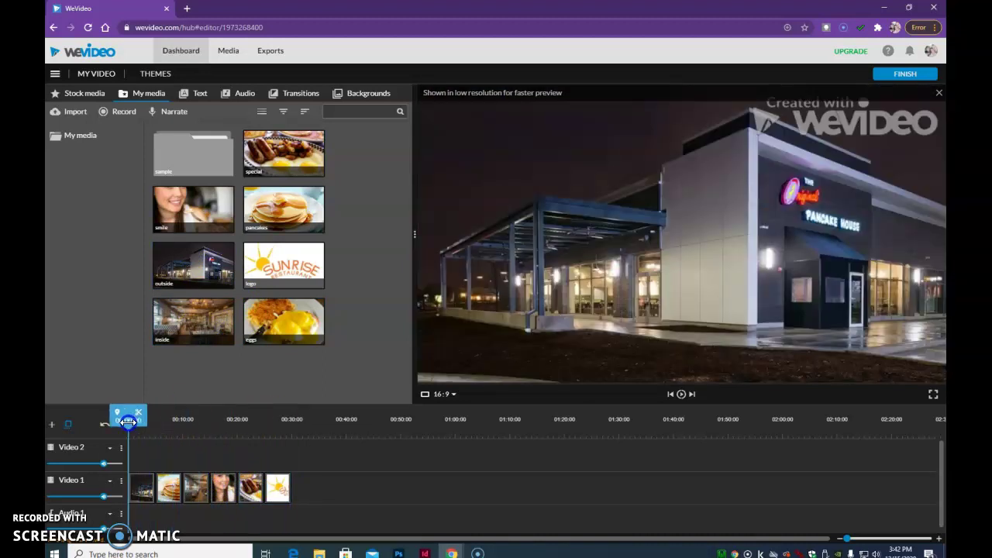
Step: Add Dip To Black transitions on Video 1 and play the commercial from the start
left_click(300, 94)
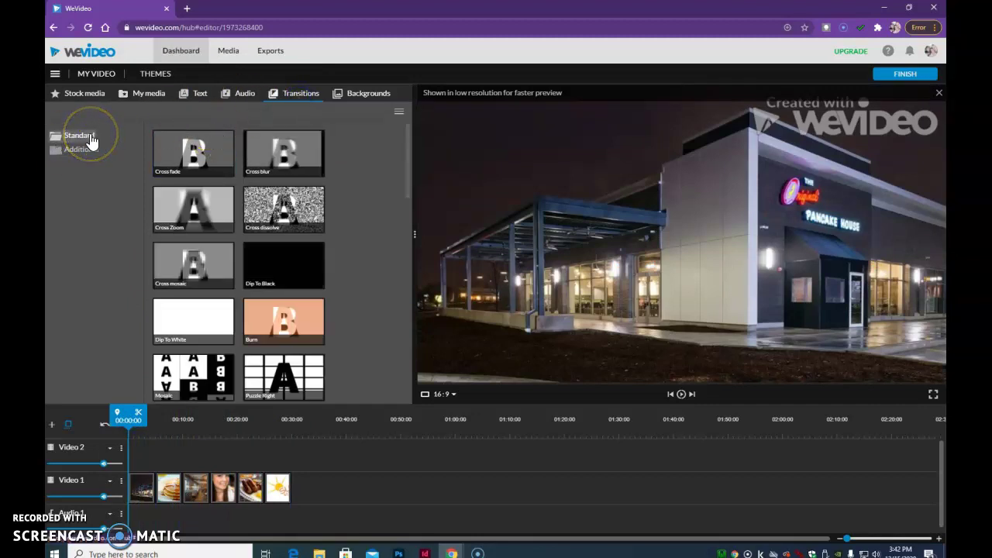
left_click_drag(264, 269, 138, 482)
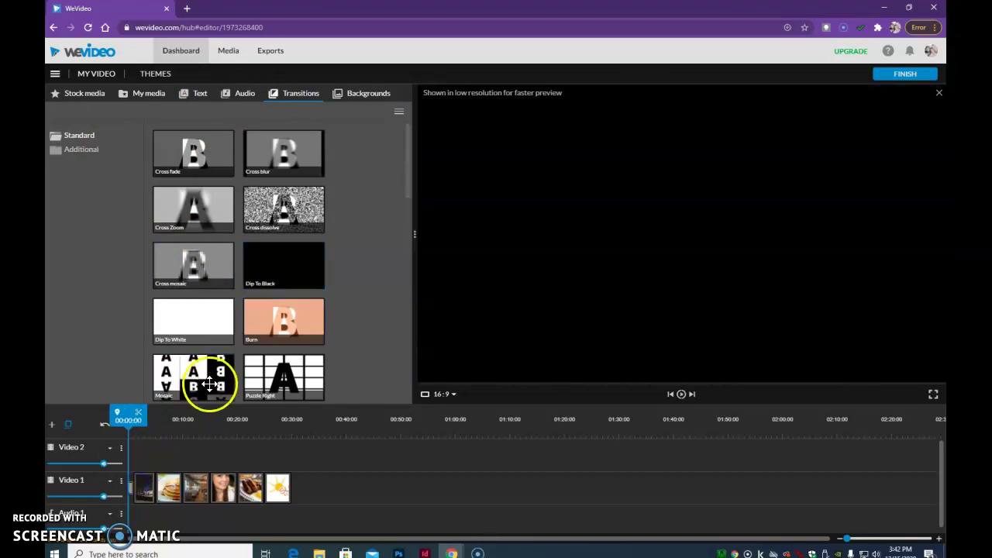
mouse_move(262, 269)
left_mouse_down()
mouse_move(272, 458)
mouse_move(296, 494)
left_mouse_up()
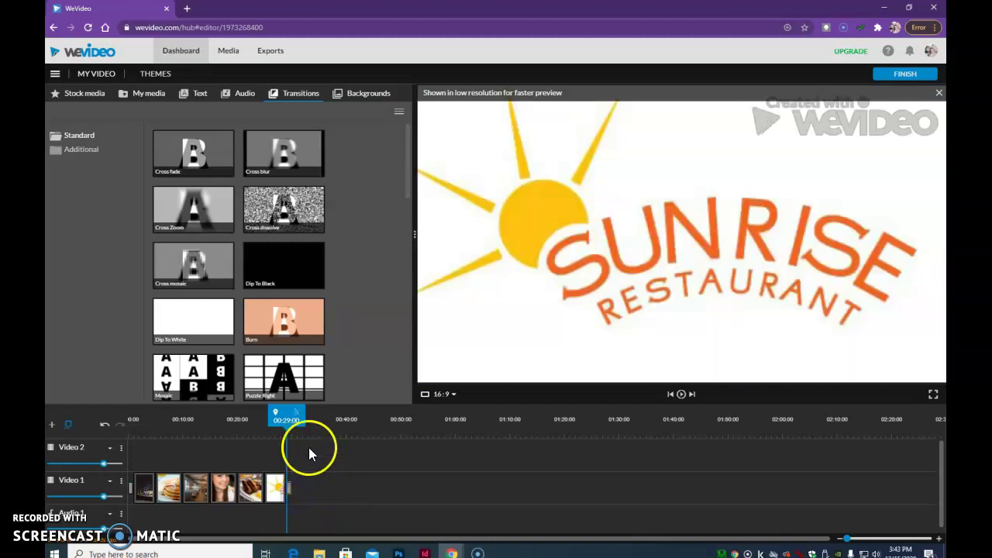
left_click_drag(283, 416, 104, 430)
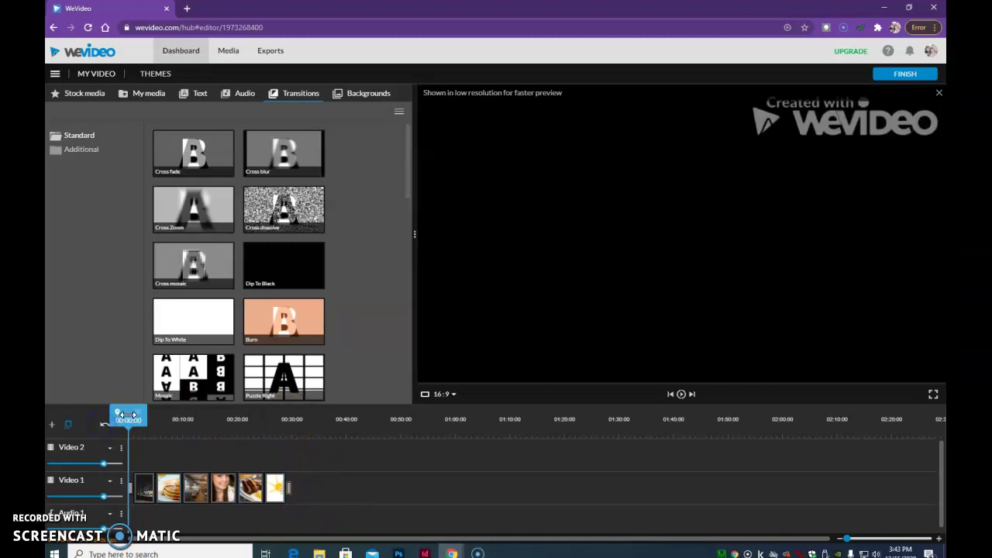
key("space")
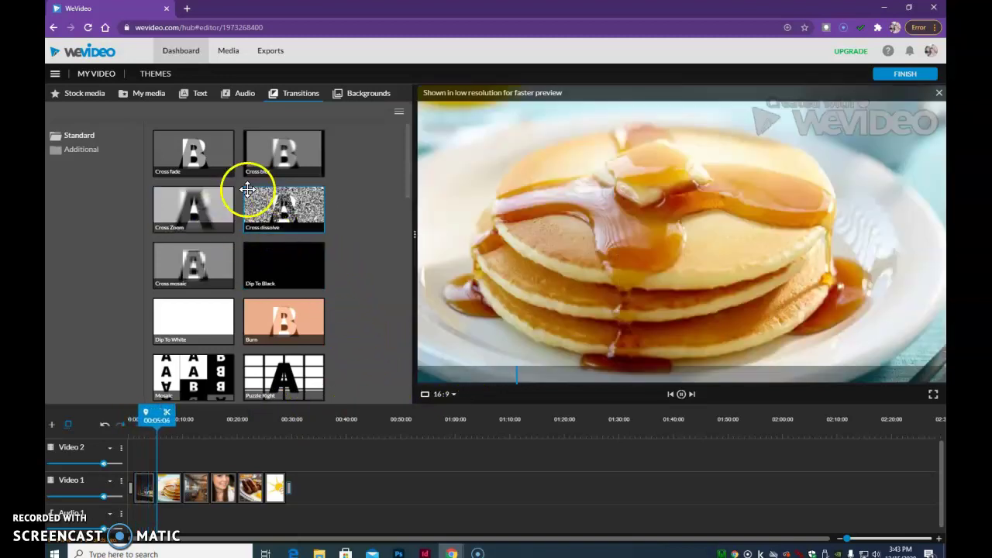
Step: Add Cross fade transitions between the second and third photos and near the last photo
mouse_move(179, 164)
left_mouse_down()
mouse_move(172, 317)
mouse_move(197, 475)
left_mouse_up()
left_click(190, 429)
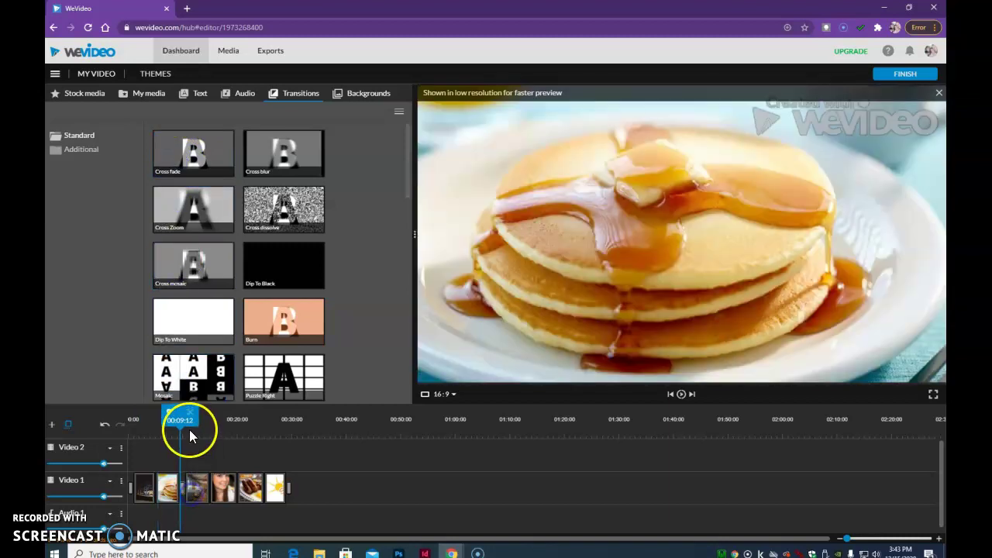
left_click(193, 445)
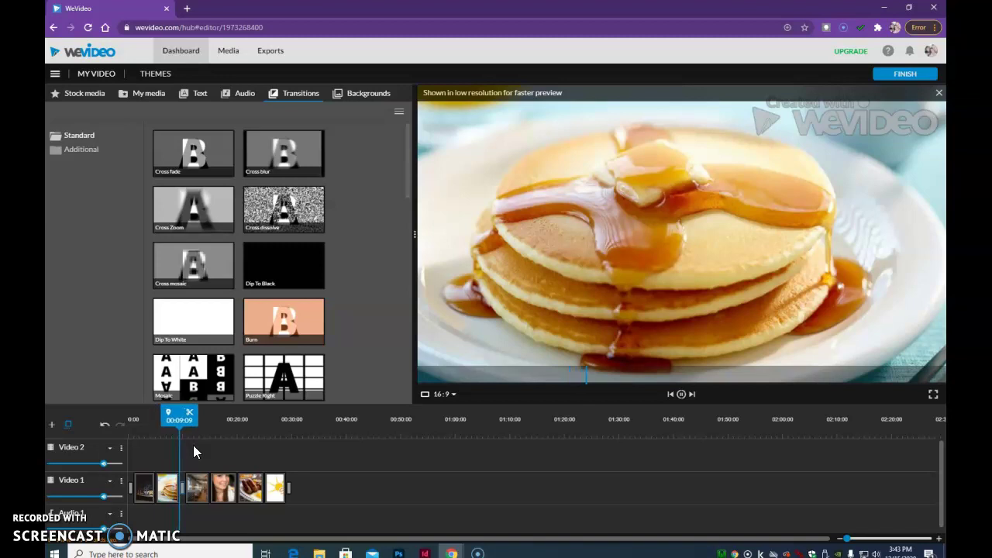
left_click(276, 465)
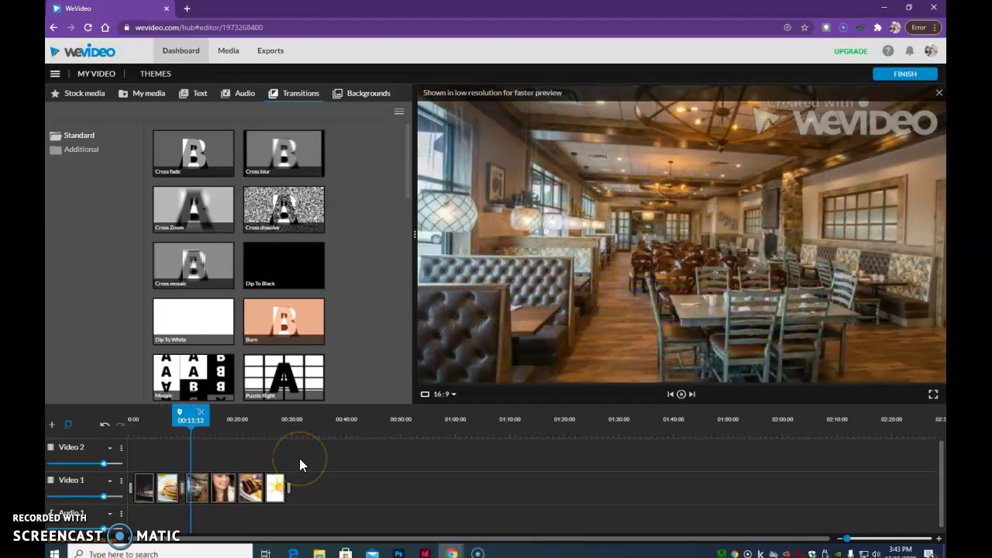
left_click(256, 467)
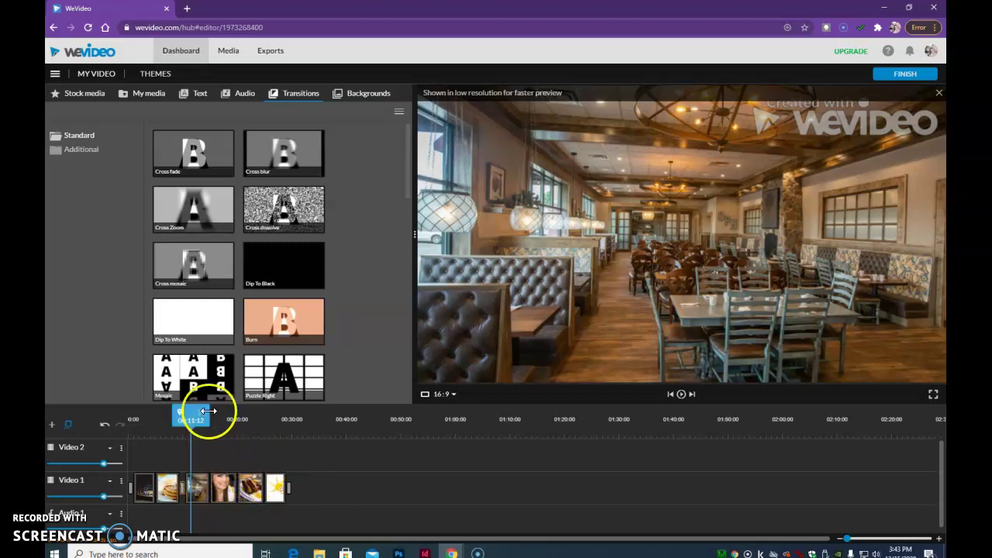
left_click(254, 172)
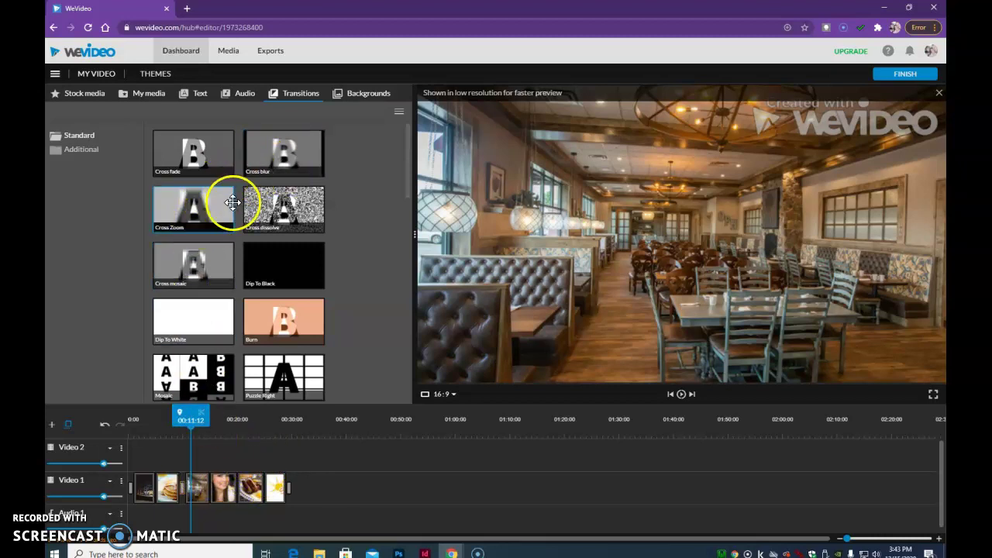
left_click(195, 157)
left_click_drag(198, 161, 272, 487)
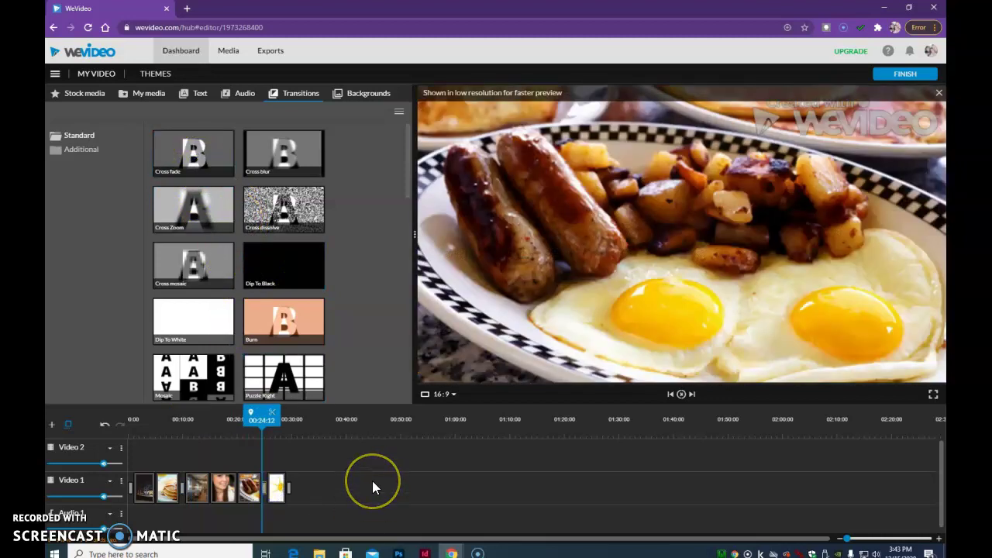
left_click(328, 442)
left_click(256, 413)
Step: Add a Static Basic text title to Video 2 and trim it to sit over the inside photo
left_click(200, 94)
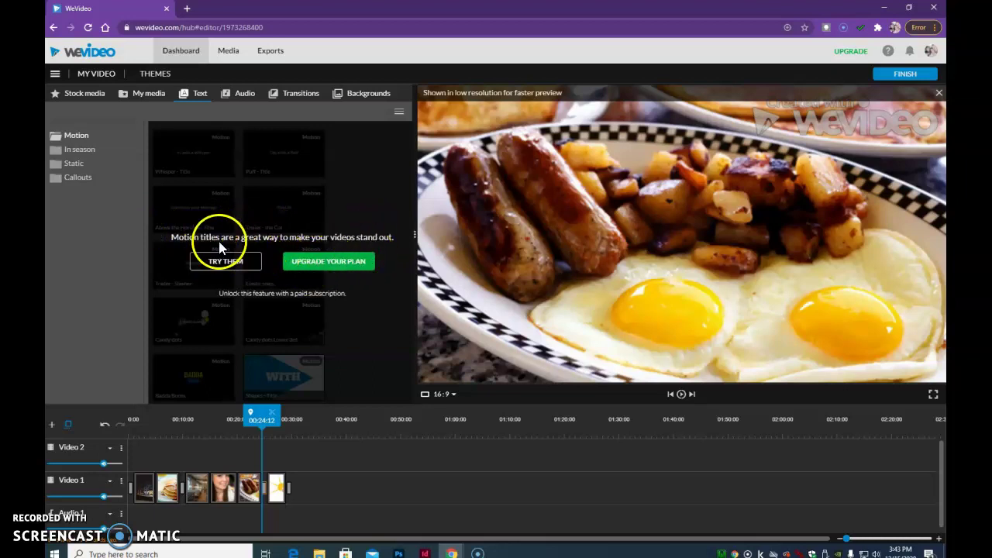
left_click(75, 162)
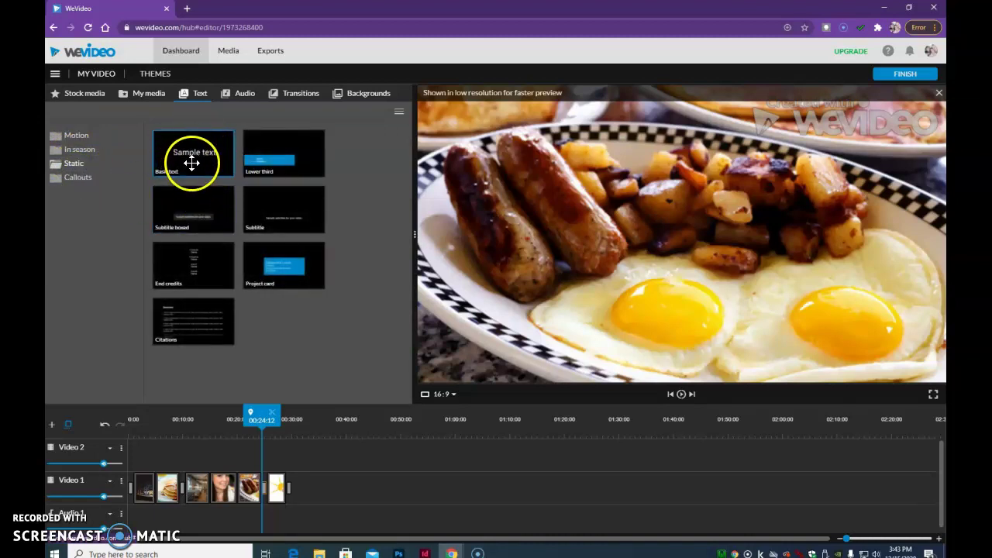
left_click_drag(191, 154, 192, 449)
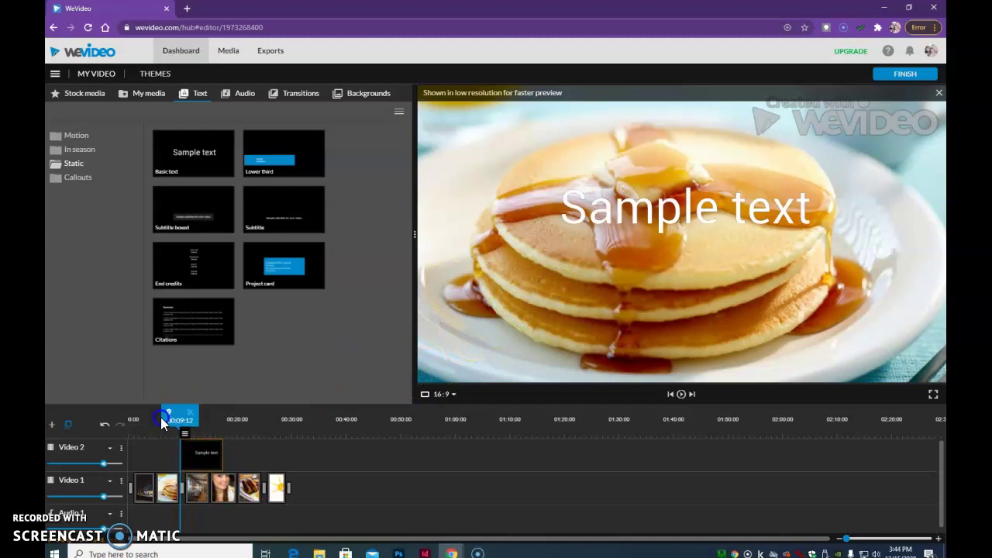
mouse_move(180, 417)
left_mouse_down()
mouse_move(208, 417)
mouse_move(179, 417)
left_mouse_up()
left_click_drag(185, 455, 209, 456)
left_click_drag(215, 420, 200, 421)
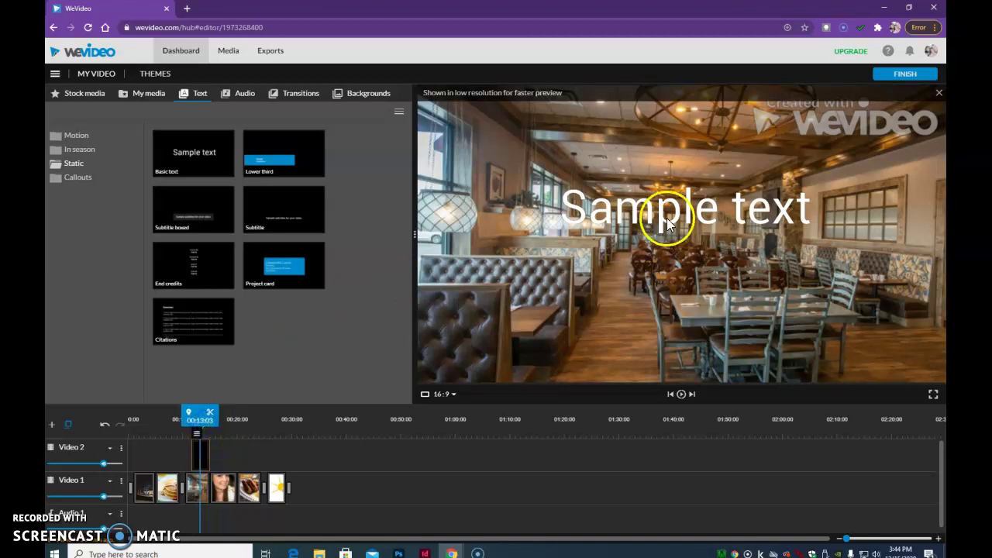
left_click(236, 476)
left_click(203, 457)
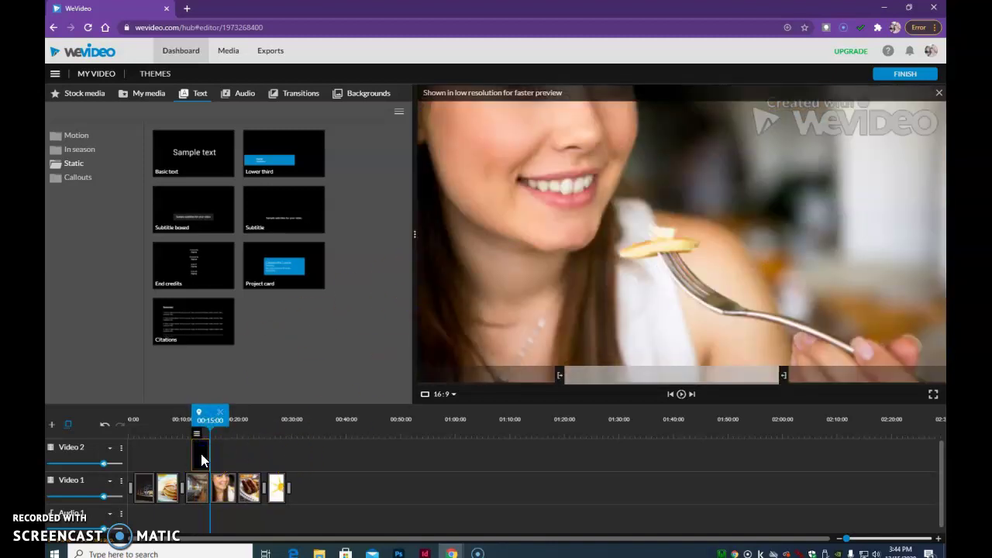
Step: Change the title to 'Great location for family and friends to gather.' at size 132 and save
double_click(201, 454)
left_click_drag(55, 160, 123, 149)
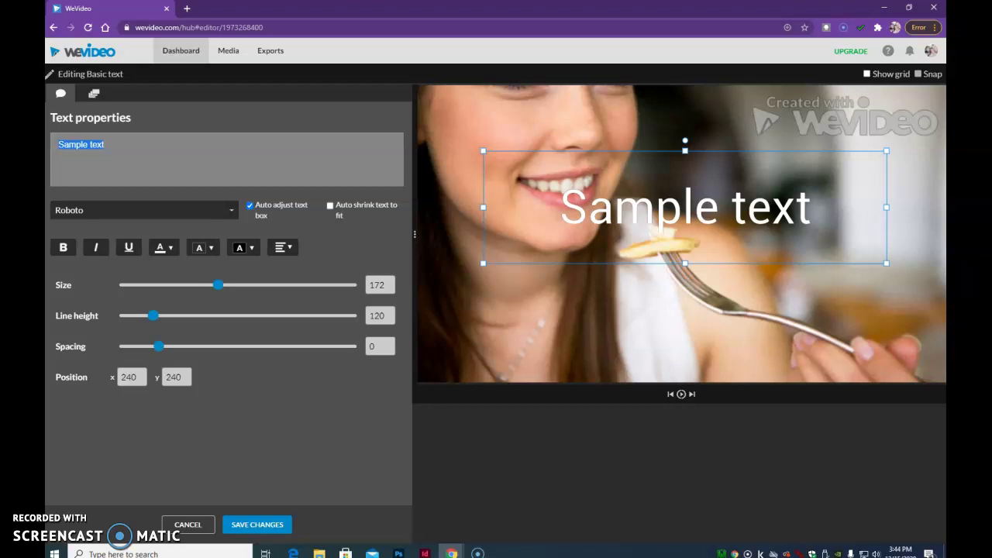
type("eat")
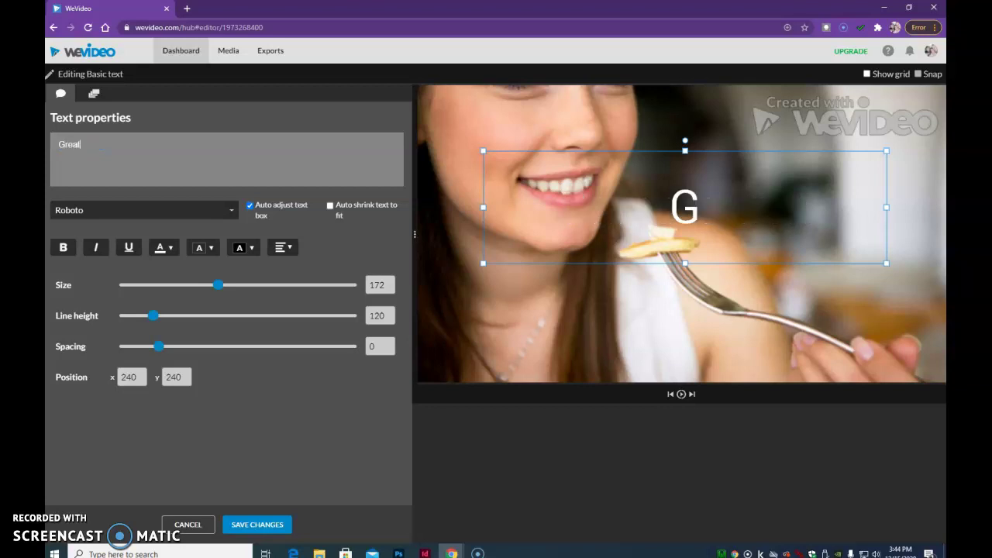
type(" location for fam")
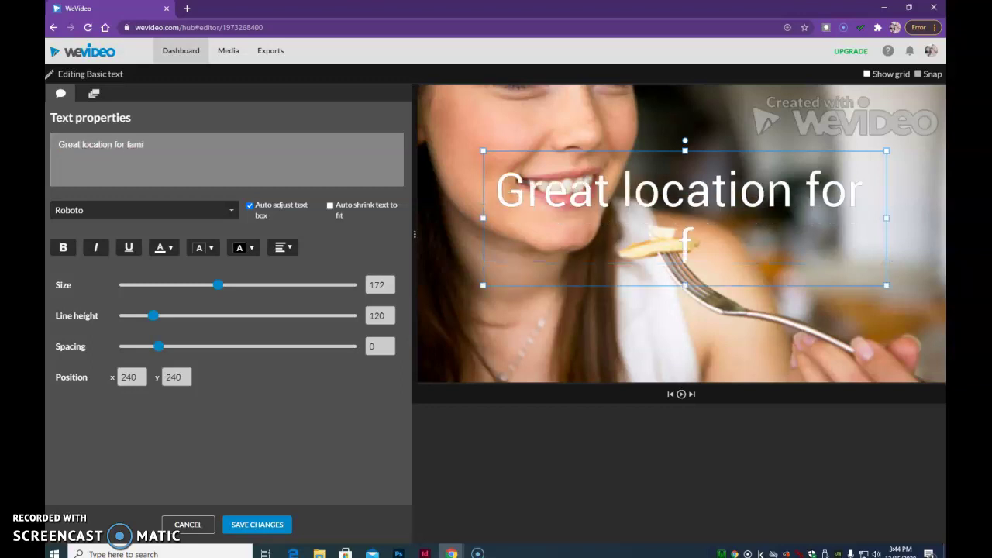
type("ily and fri")
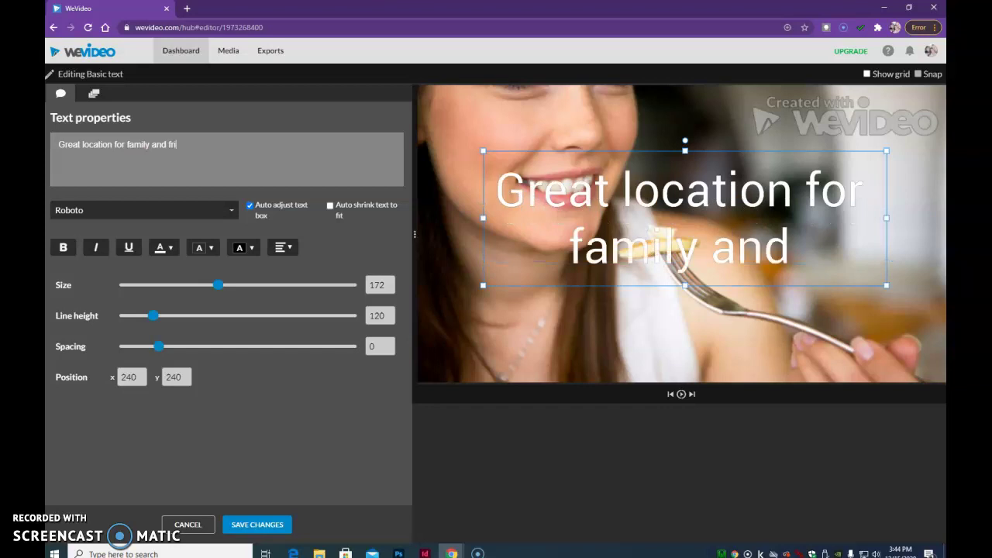
type("ends to gather.")
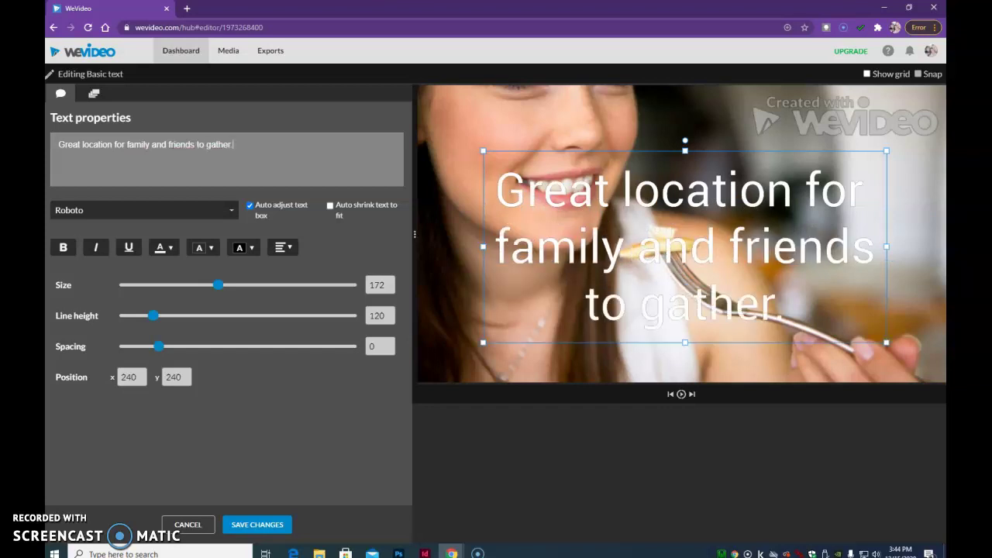
left_click_drag(218, 286, 193, 295)
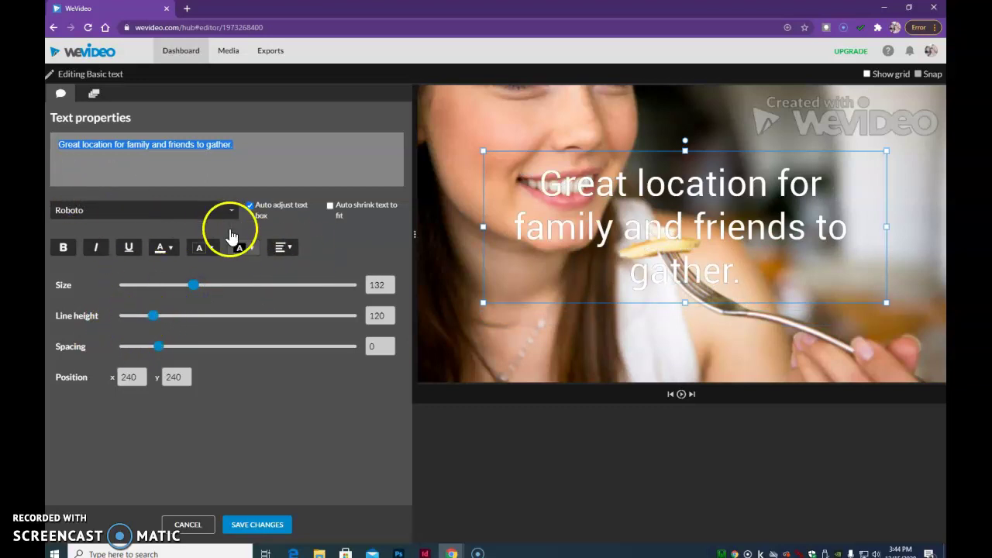
left_click(256, 525)
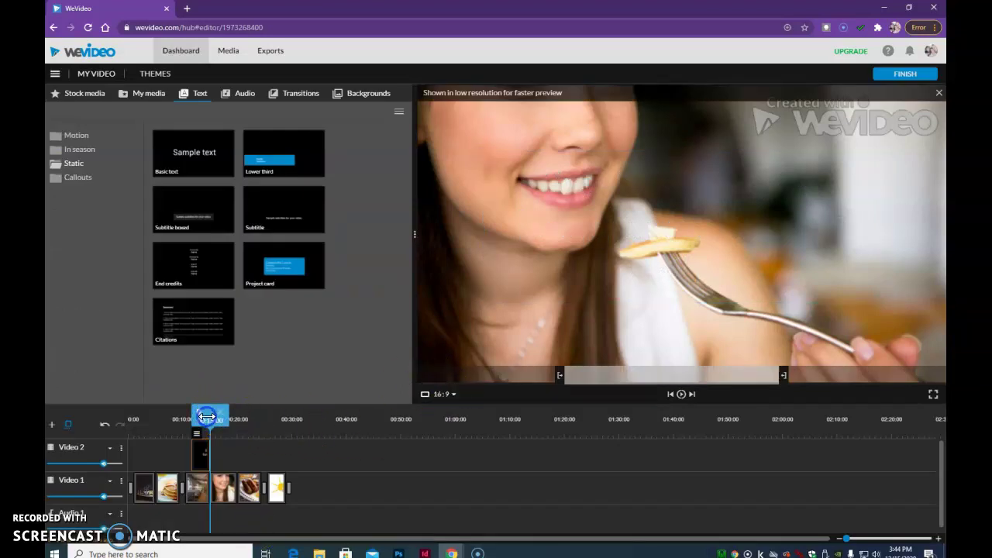
Step: Apply a Cross fade transition to the start of the Video 2 text clip
left_click_drag(207, 417, 179, 419)
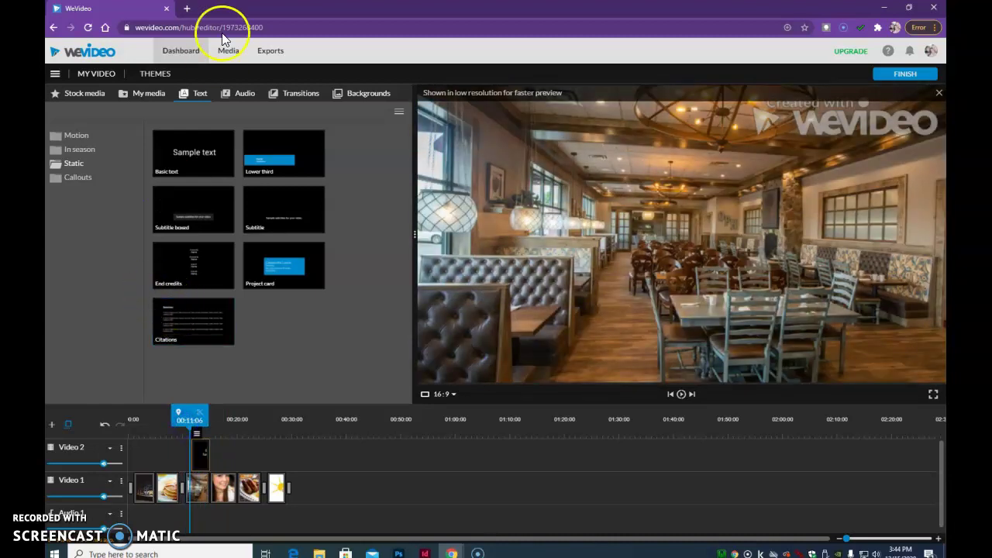
left_click(288, 94)
left_click(180, 175)
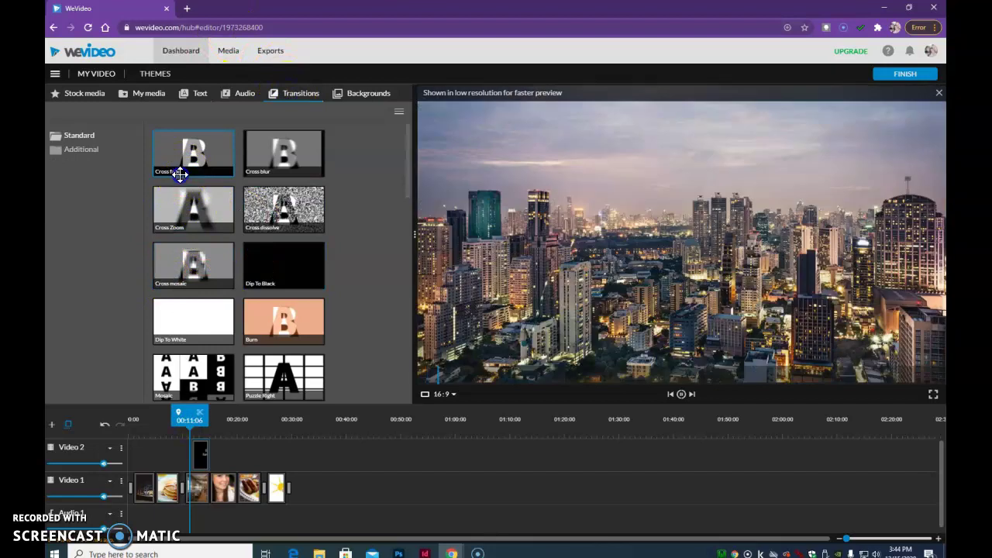
left_click_drag(180, 174, 206, 454)
left_click(197, 410)
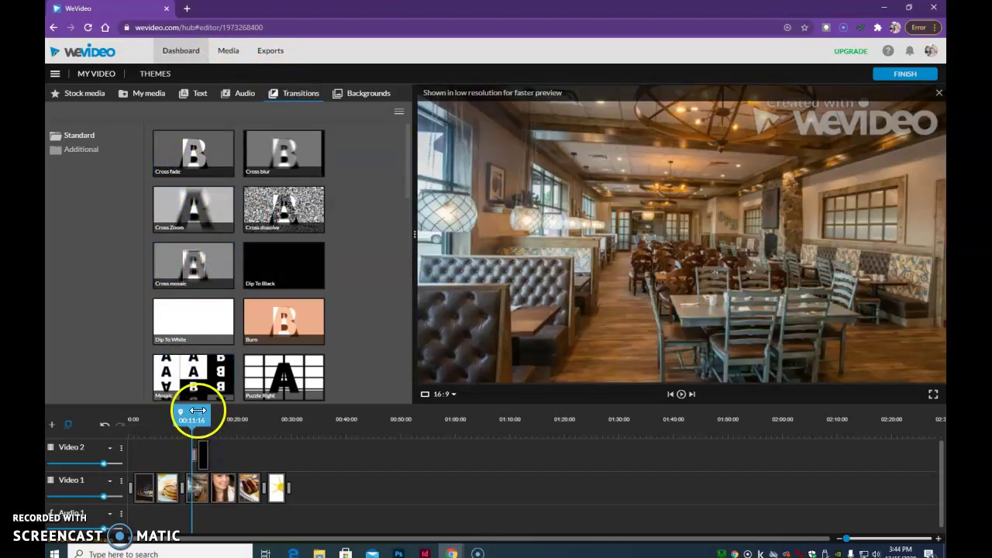
mouse_move(198, 410)
left_mouse_down()
mouse_move(186, 411)
mouse_move(203, 411)
left_mouse_up()
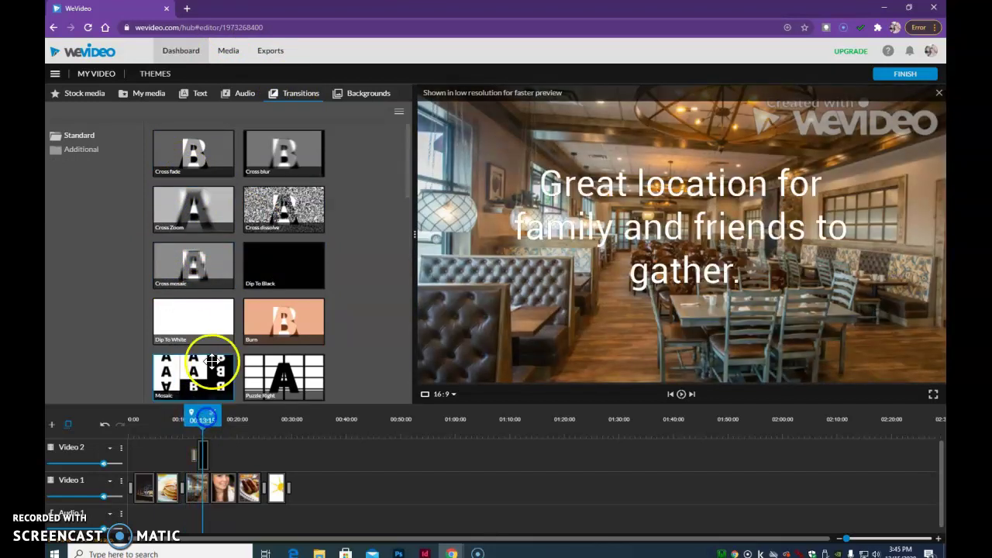
left_click_drag(275, 93, 210, 469)
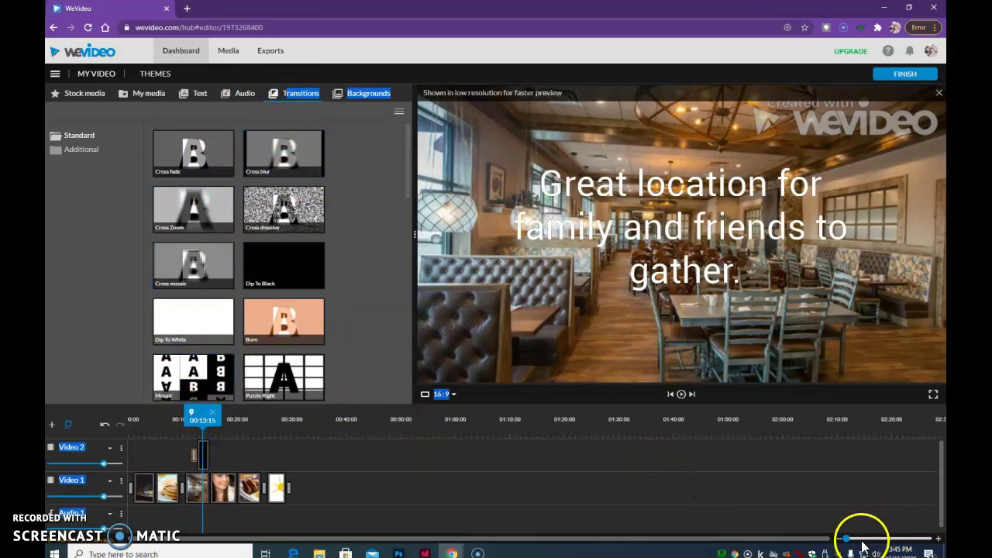
Step: Add a Cross fade after the title, extend its start earlier, and play back the fades
left_click_drag(847, 538, 849, 538)
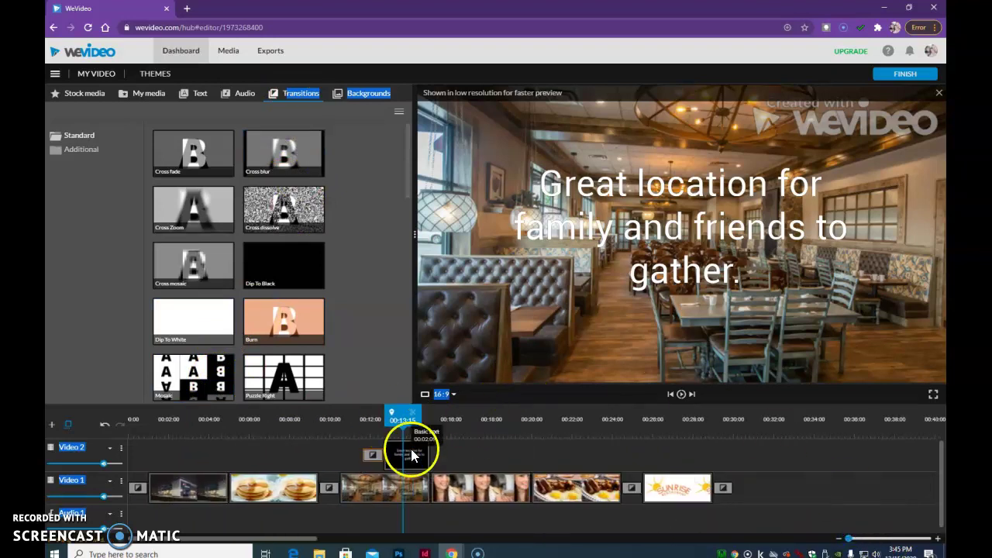
left_click_drag(204, 155, 441, 465)
left_click_drag(411, 416, 349, 419)
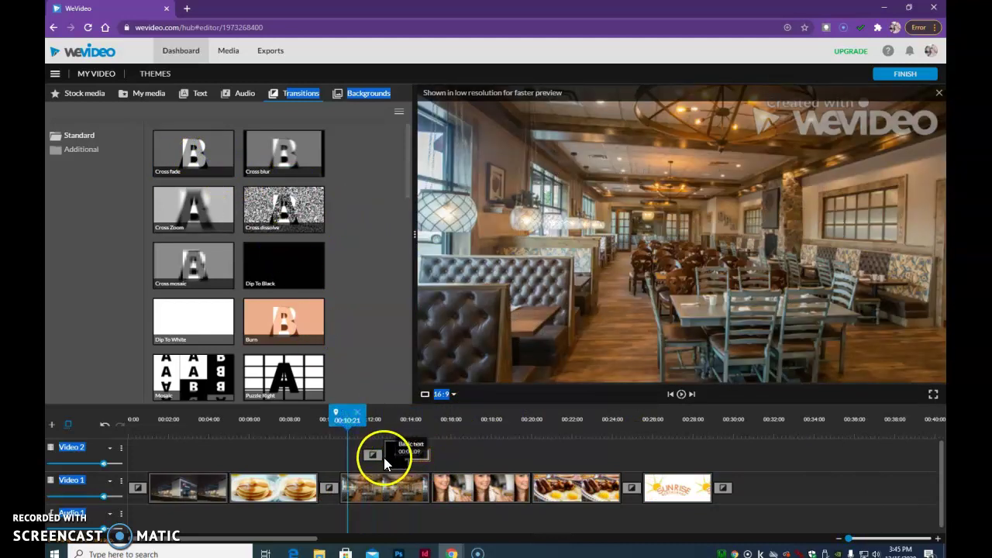
left_click_drag(386, 456, 371, 455)
left_click_drag(374, 419, 323, 421)
key("space")
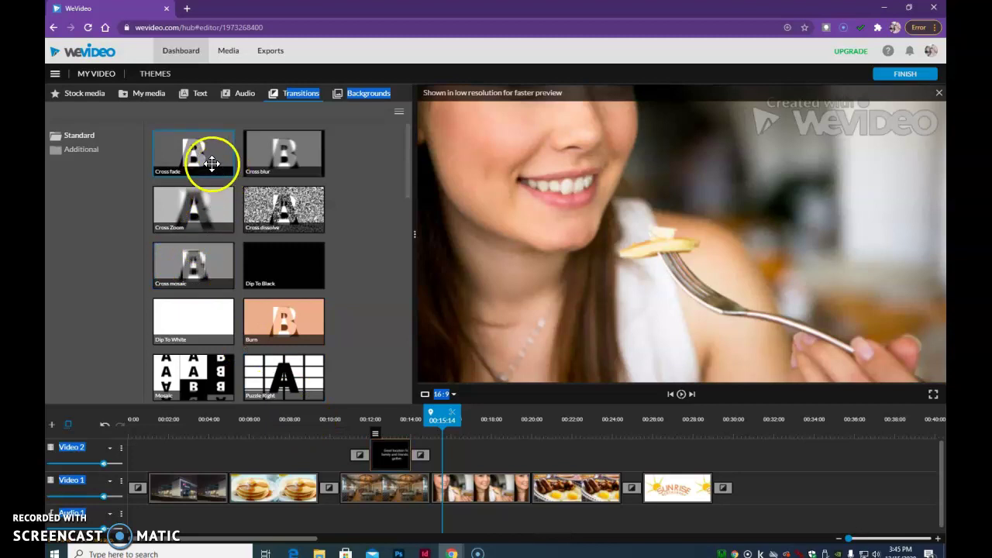
Step: Add Inspiration - Mega Music from the music library as background music on Audio 1
left_click(245, 94)
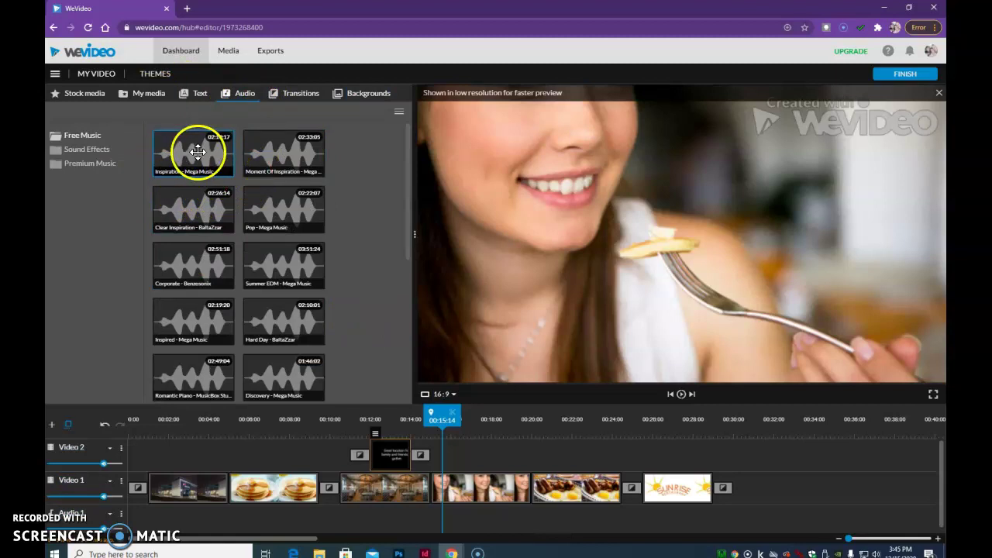
left_click_drag(196, 152, 143, 524)
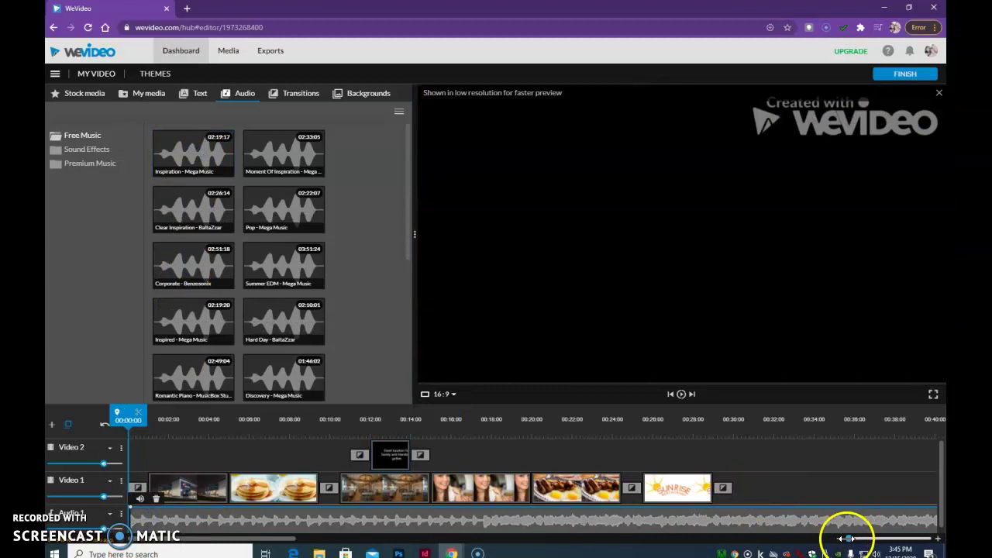
left_click_drag(849, 538, 265, 519)
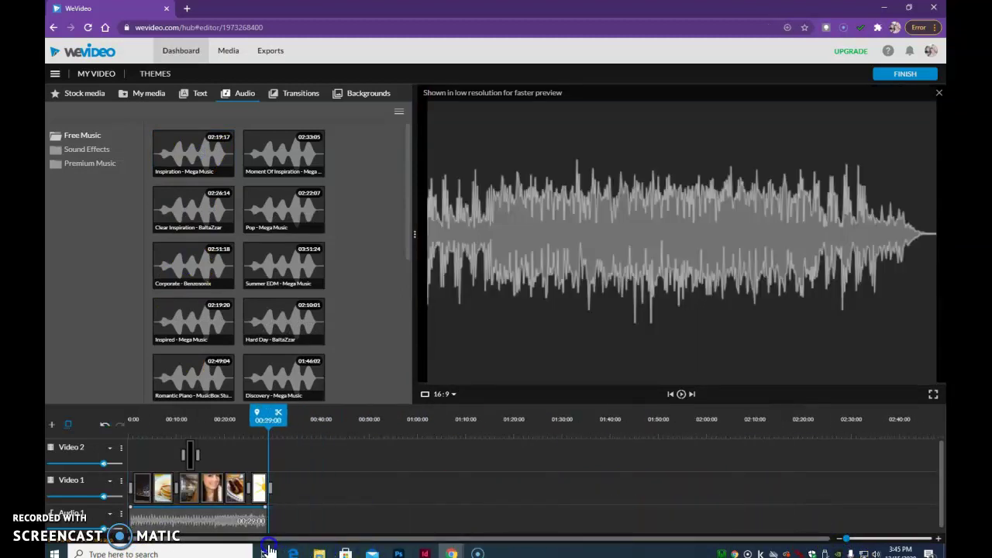
Step: Rewind the commercial to 00:00:00 and zoom the timeline in to 2-second intervals
left_click_drag(276, 426, 88, 421)
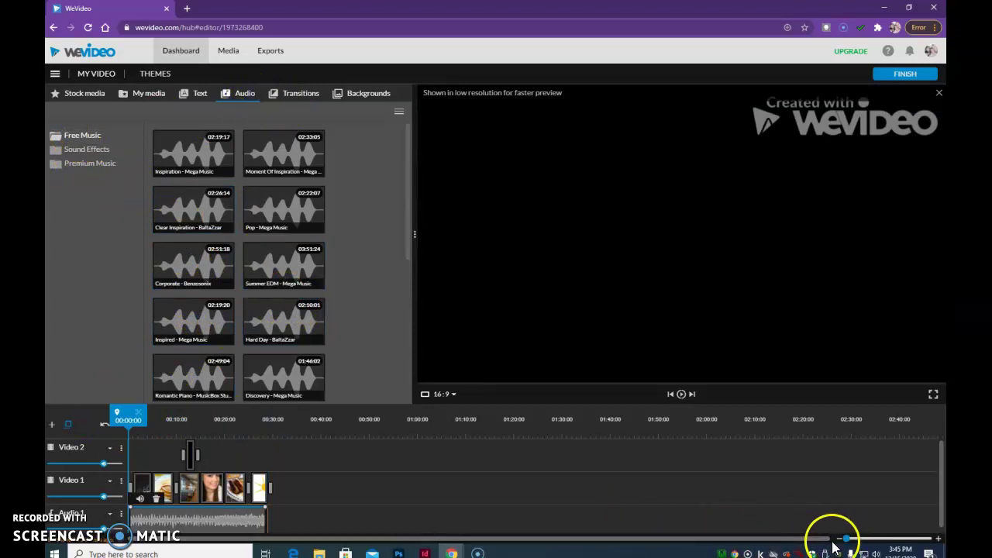
left_click_drag(843, 537, 847, 540)
scroll(121, 504, "down", 1)
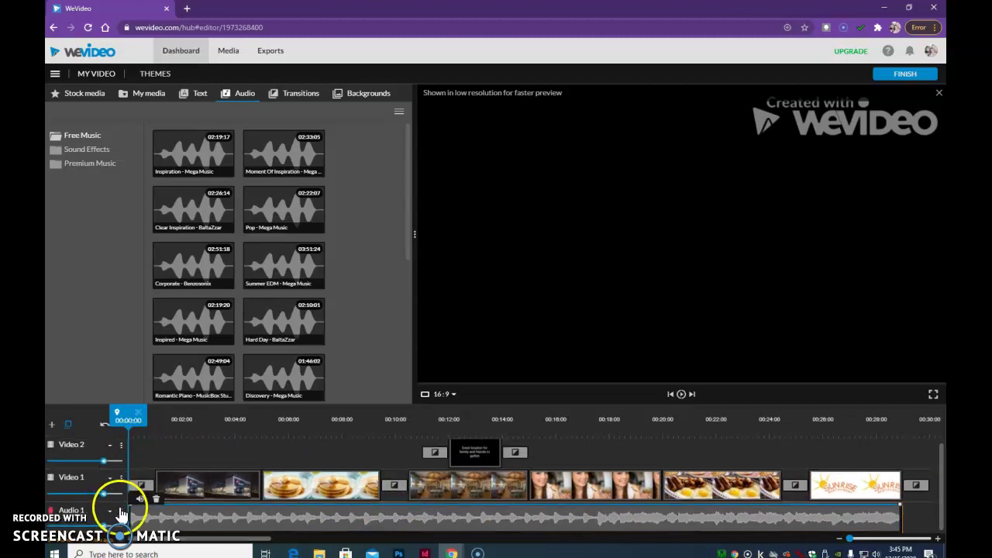
left_click(110, 515)
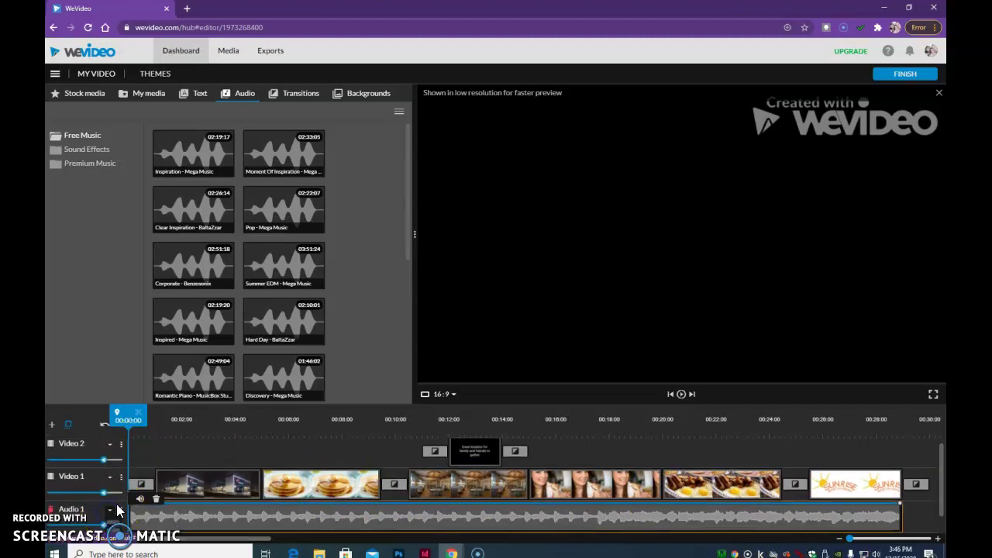
scroll(123, 507, "down", 2)
scroll(91, 529, "up", 2)
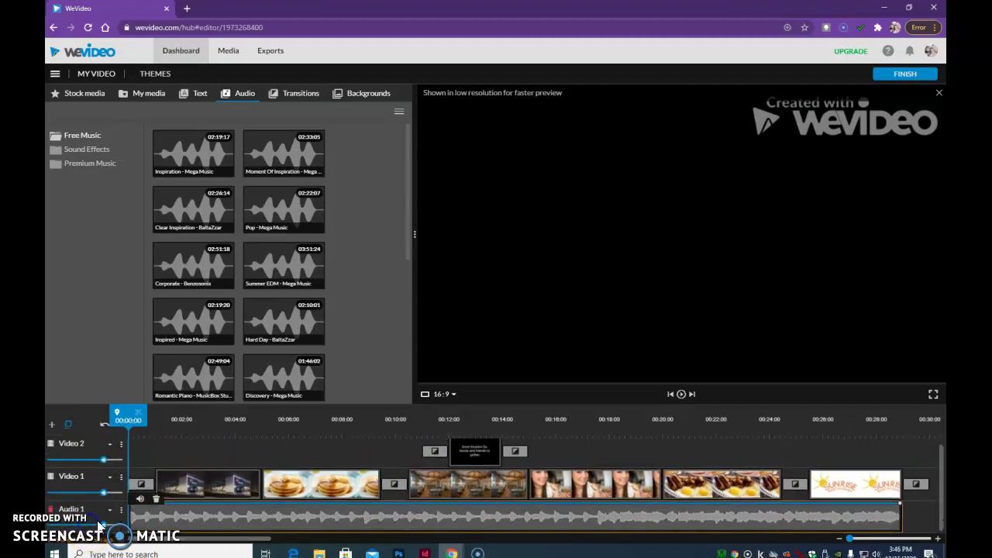
Step: Try adding an audio track, dismiss the add-track dialog, and select the Audio 1 music
left_click(52, 424)
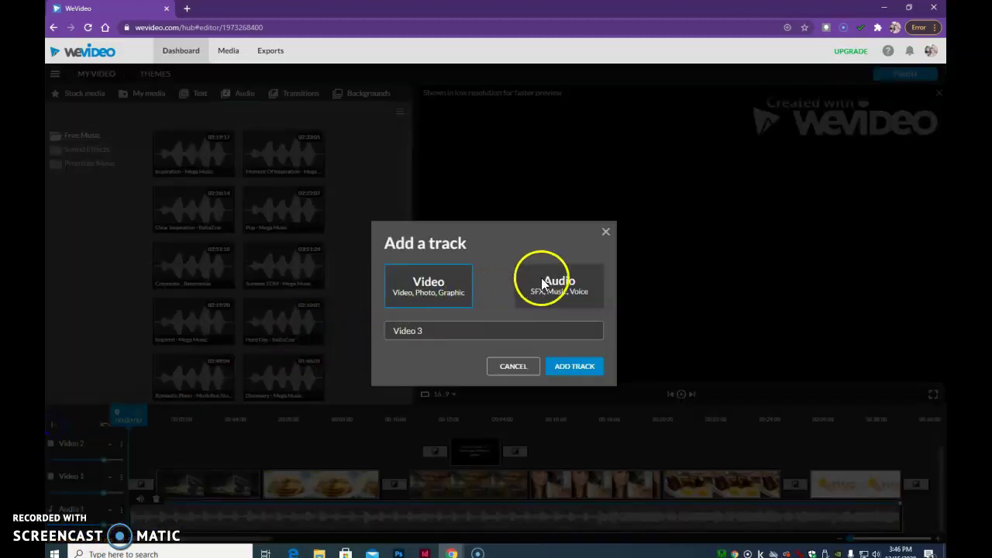
left_click(574, 285)
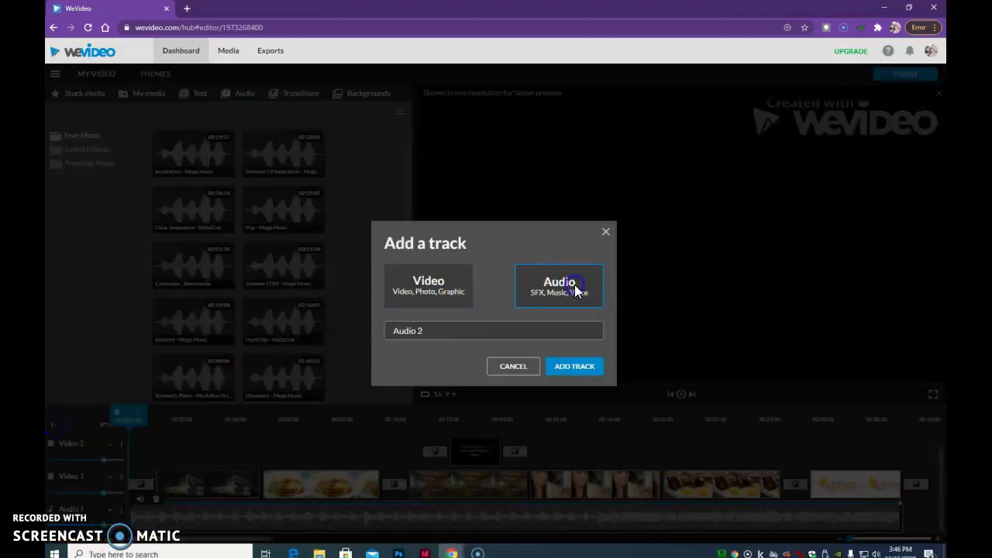
left_click(580, 362)
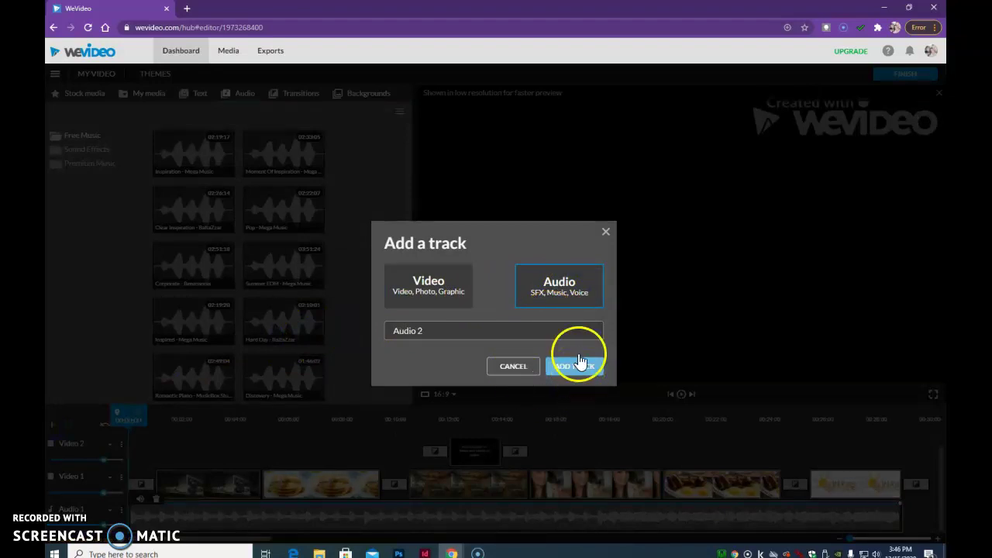
left_click(604, 232)
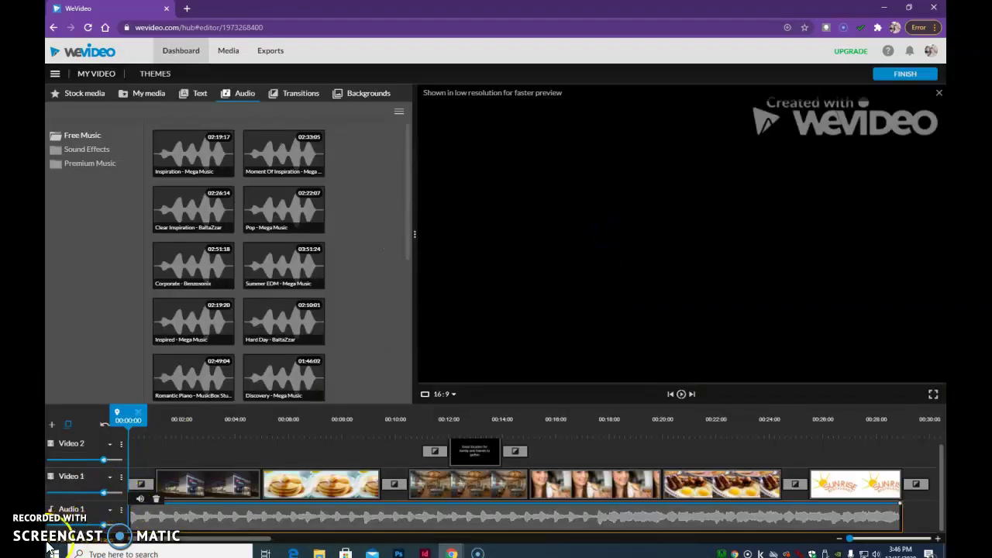
left_click(111, 515)
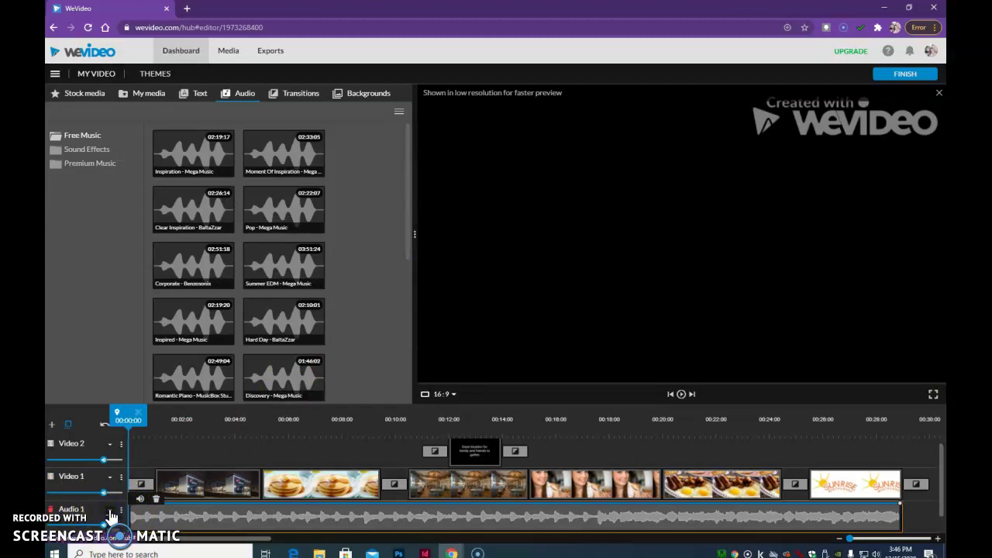
scroll(105, 511, "down", 1)
scroll(106, 509, "up", 1)
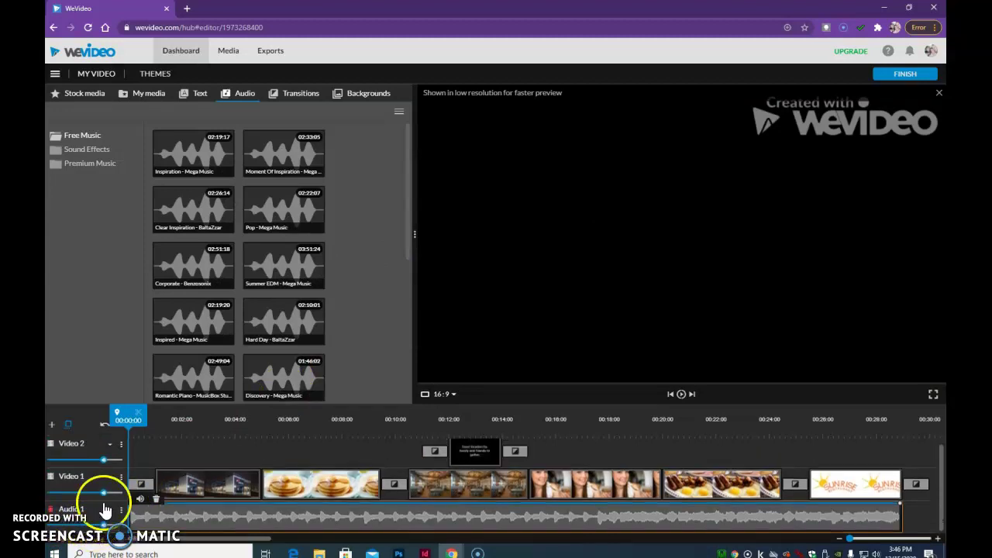
Step: Add the Audio 2 audio track, check its options menu, then clear the selection
left_click(52, 425)
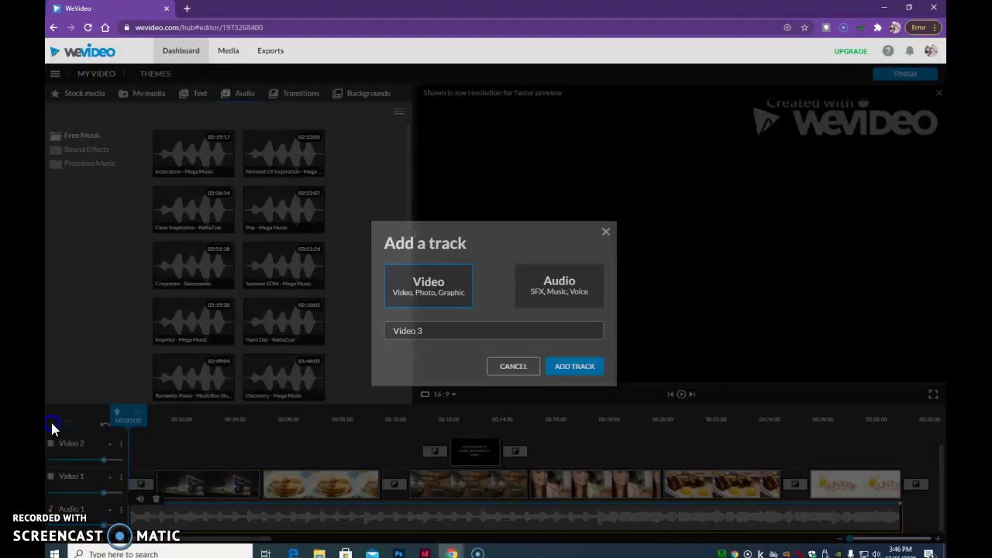
left_click(558, 296)
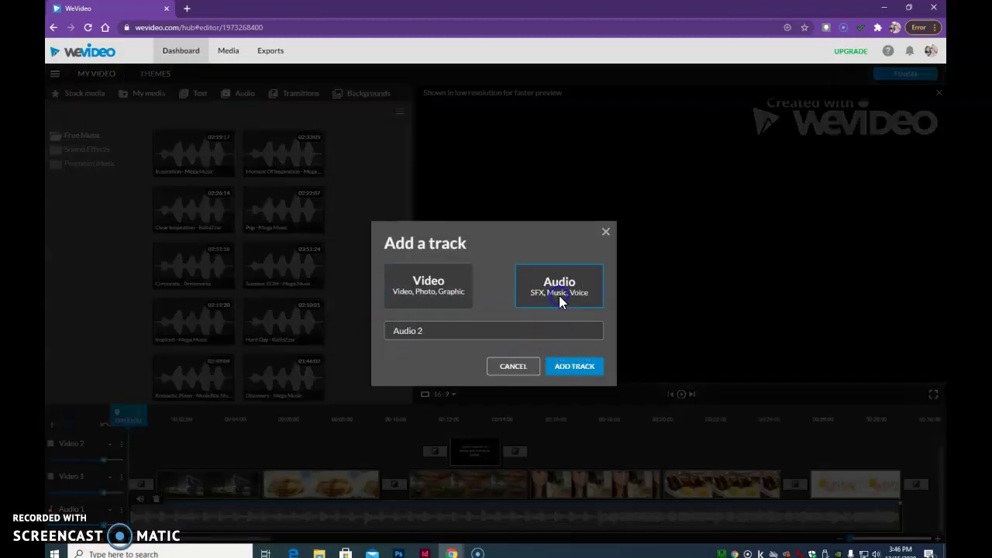
left_click(570, 367)
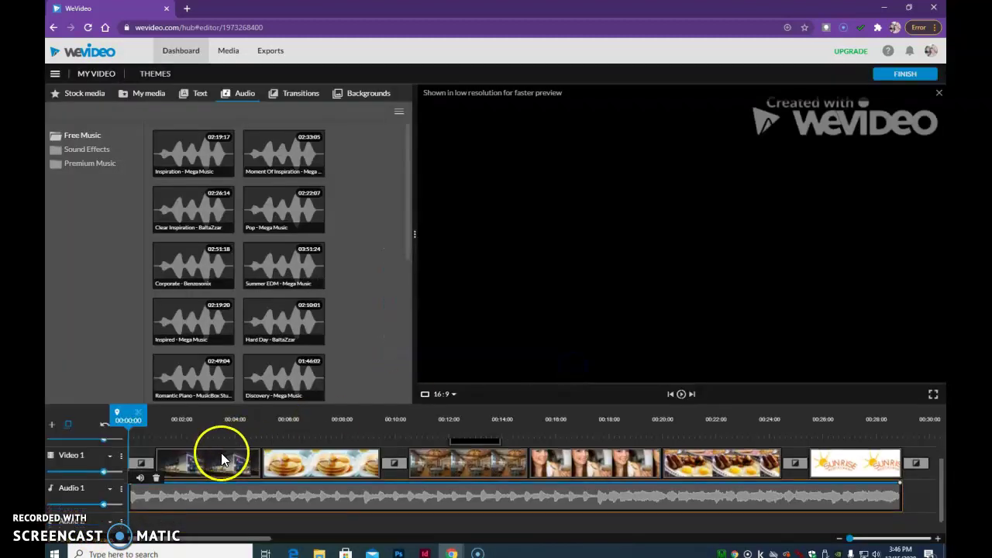
scroll(222, 458, "down", 1)
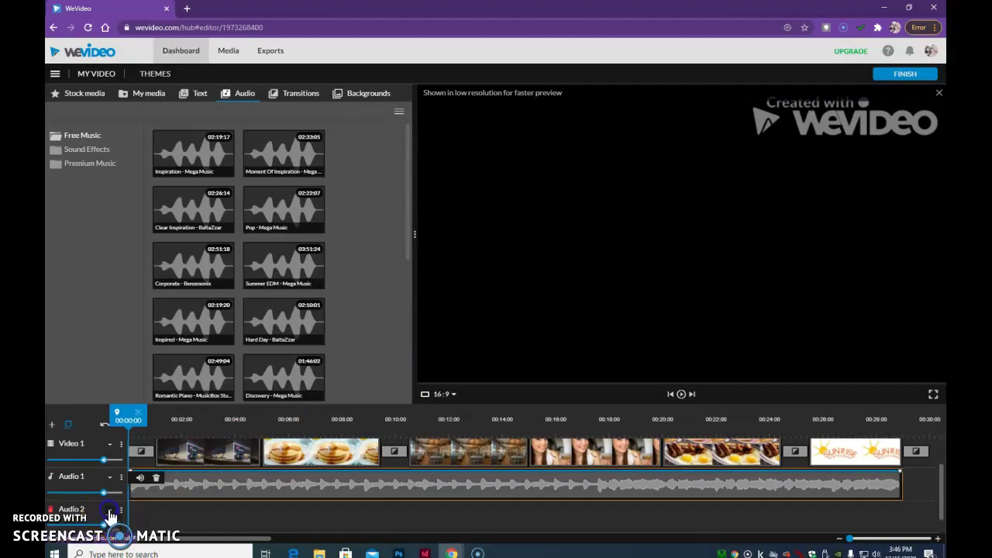
left_click(122, 511)
scroll(195, 518, "down", 2)
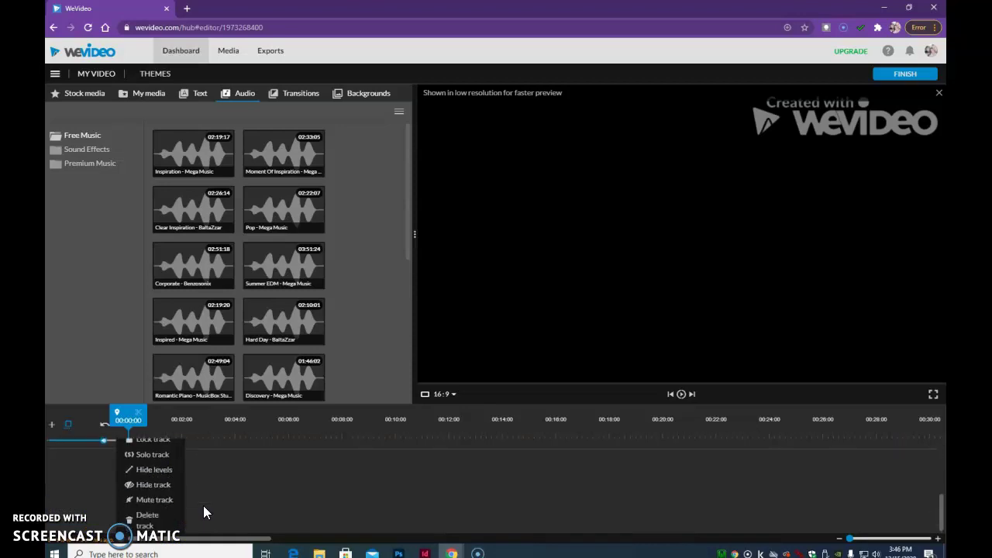
left_click(149, 500)
scroll(102, 511, "up", 2)
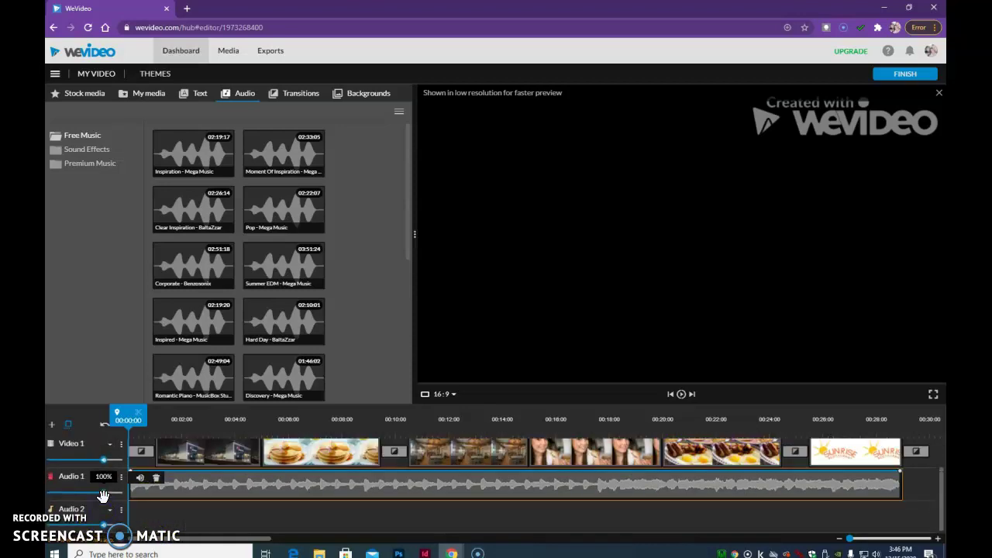
left_click(110, 512)
scroll(162, 510, "down", 1)
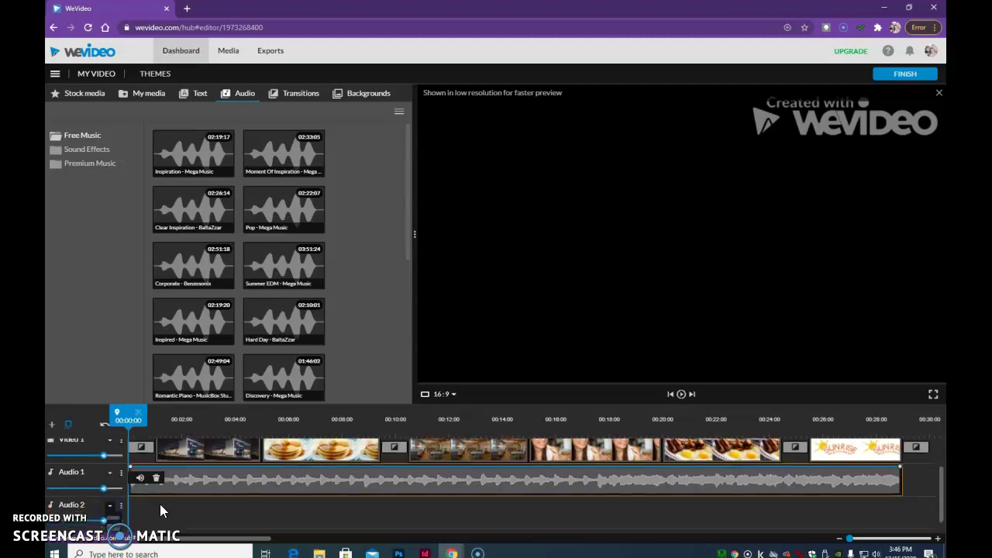
scroll(161, 509, "down", 1)
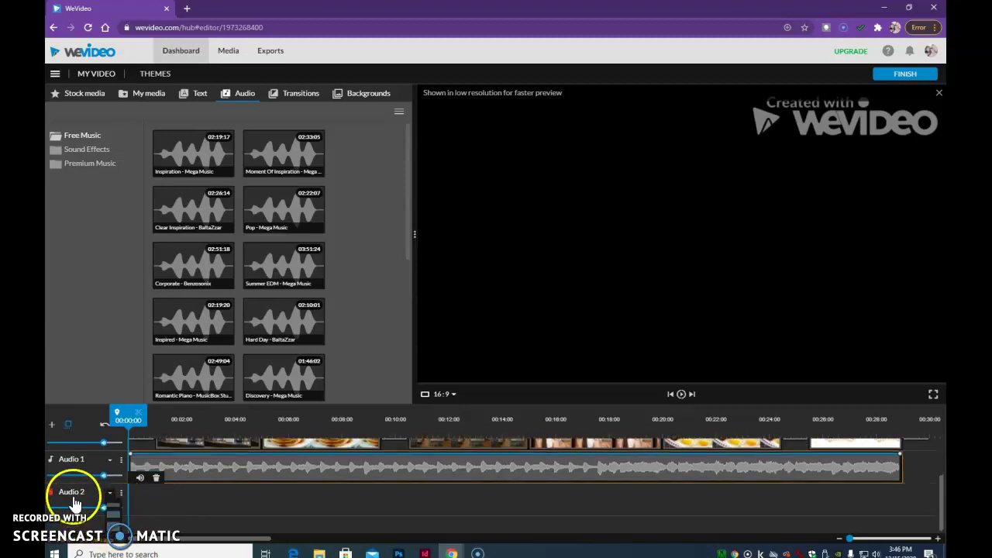
scroll(75, 504, "up", 2)
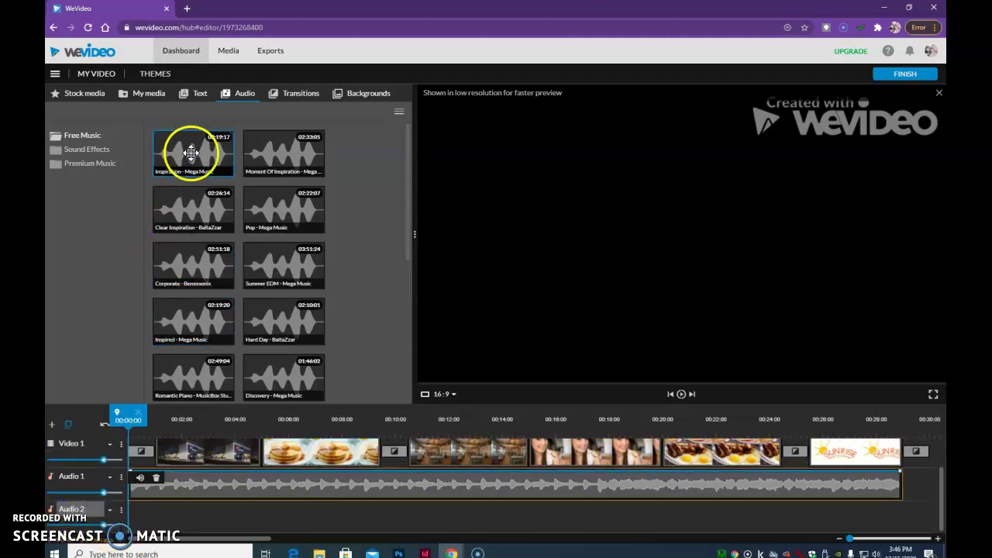
left_click(354, 192)
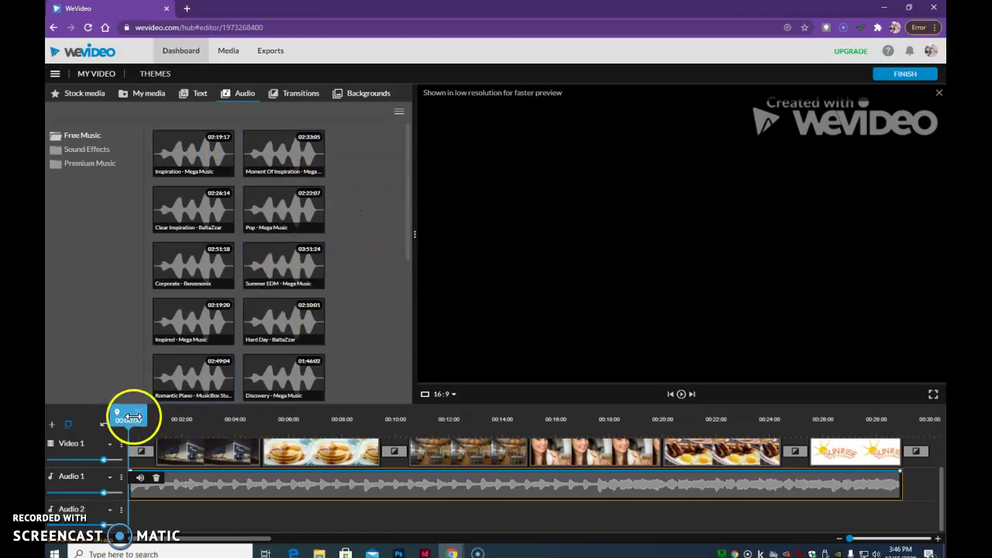
Step: Title the export 'My Commercial', use the Sunrise Restaurant logo as thumbnail, and queue the SD export
left_click_drag(128, 416, 191, 416)
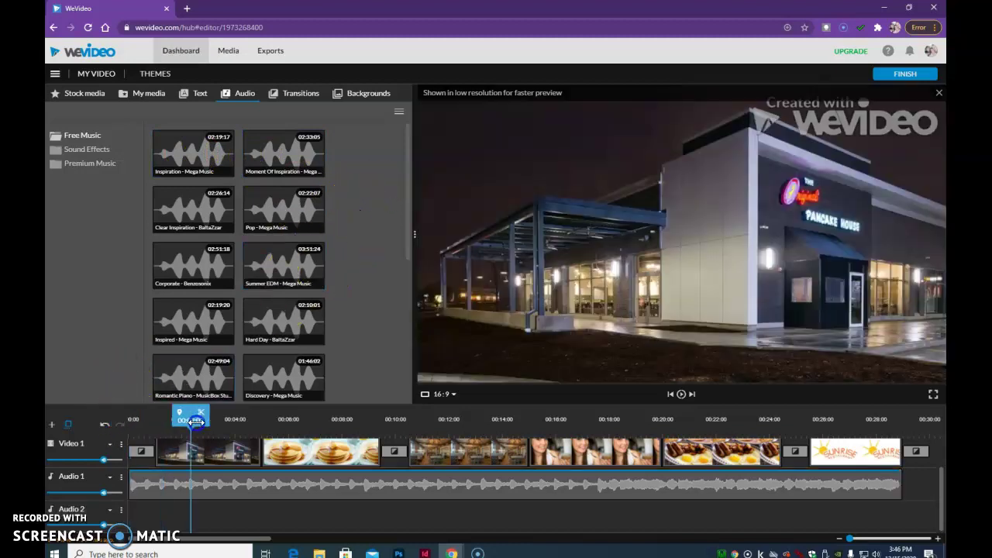
left_click(918, 72)
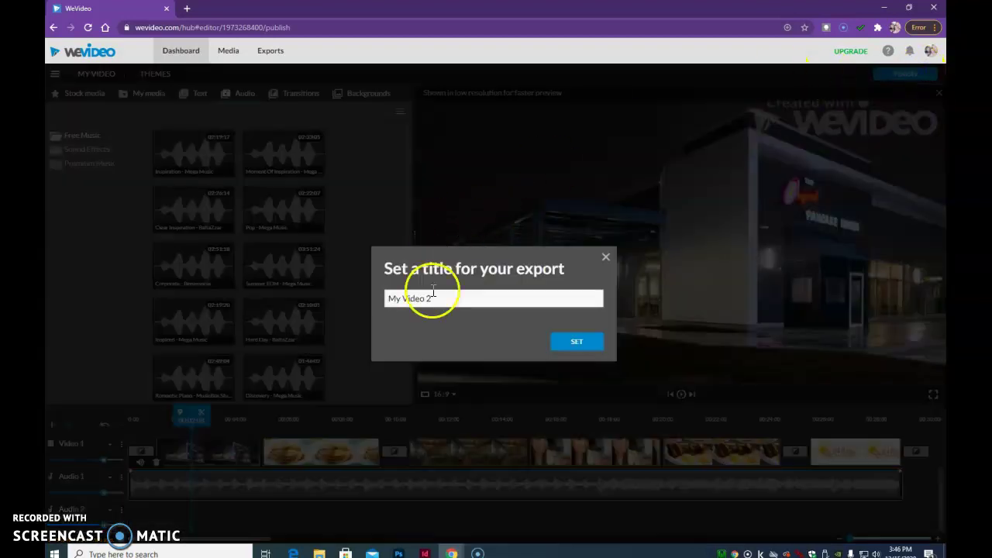
left_click_drag(440, 297, 361, 301)
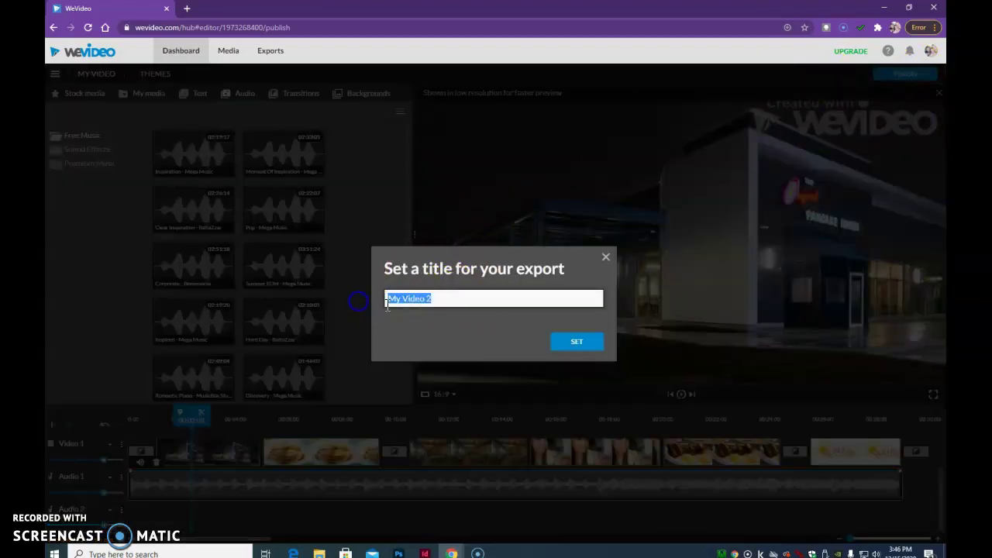
type("My Commercial")
left_click(581, 340)
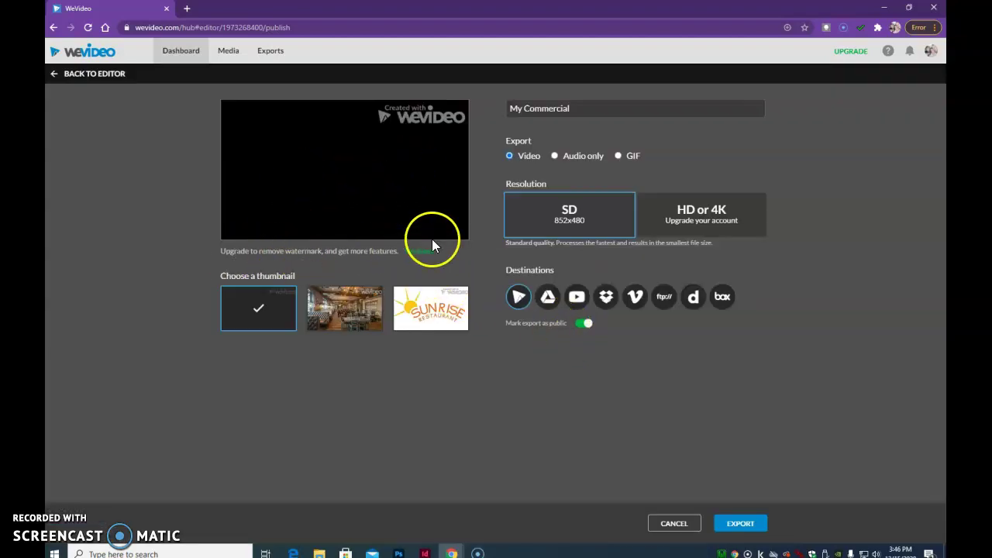
left_click(408, 312)
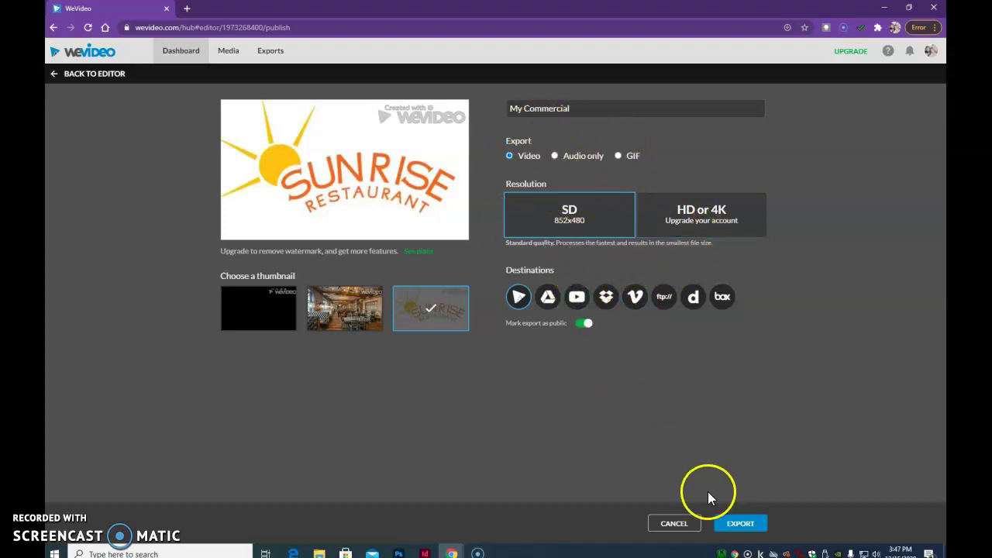
left_click(740, 524)
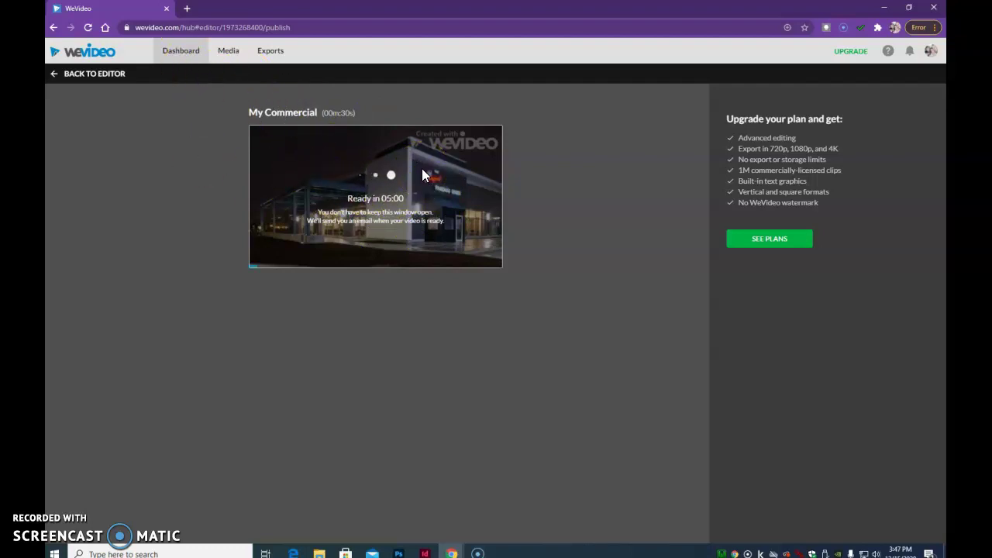
Step: Wait on the publish page while the 'My Commercial' export renders
left_click(332, 181)
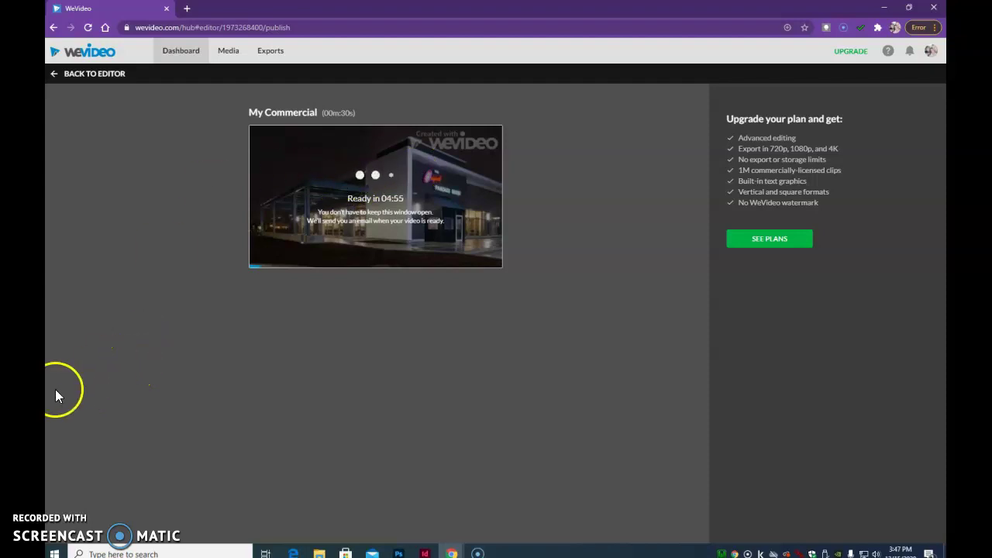